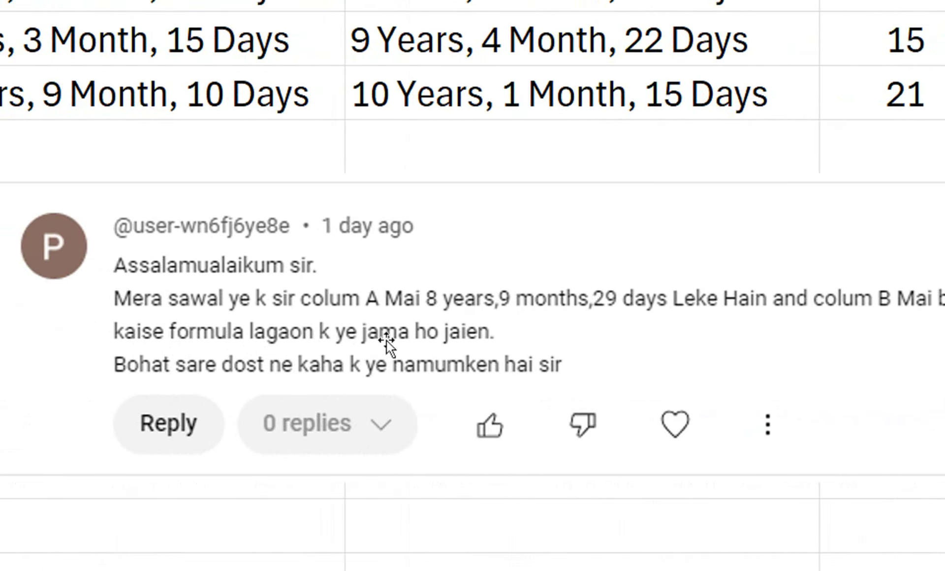
Cut the pasted comment screenshot off the worksheet, leaving the First/Second Date table
{"action": "right_click", "coordinate": [364, 310]}
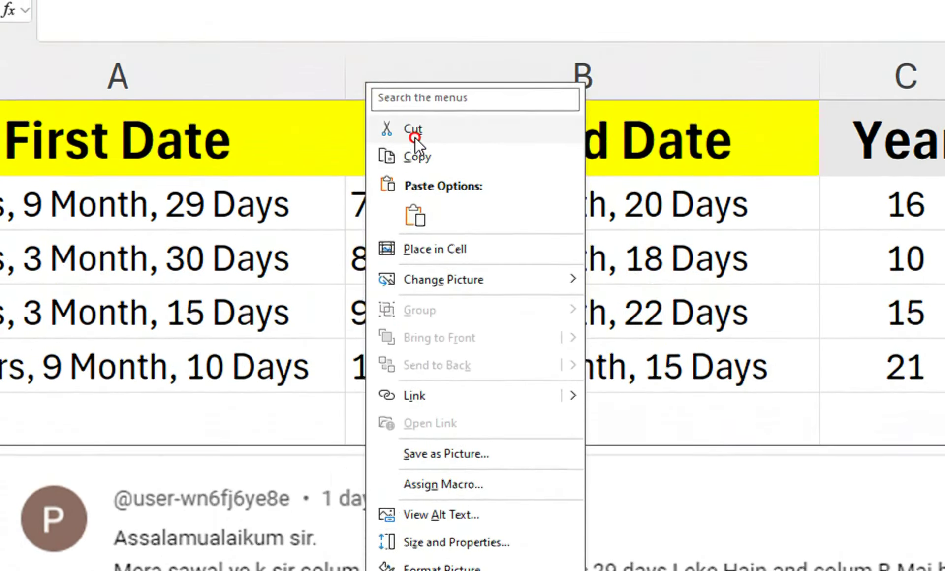
{"action": "left_click", "coordinate": [411, 63]}
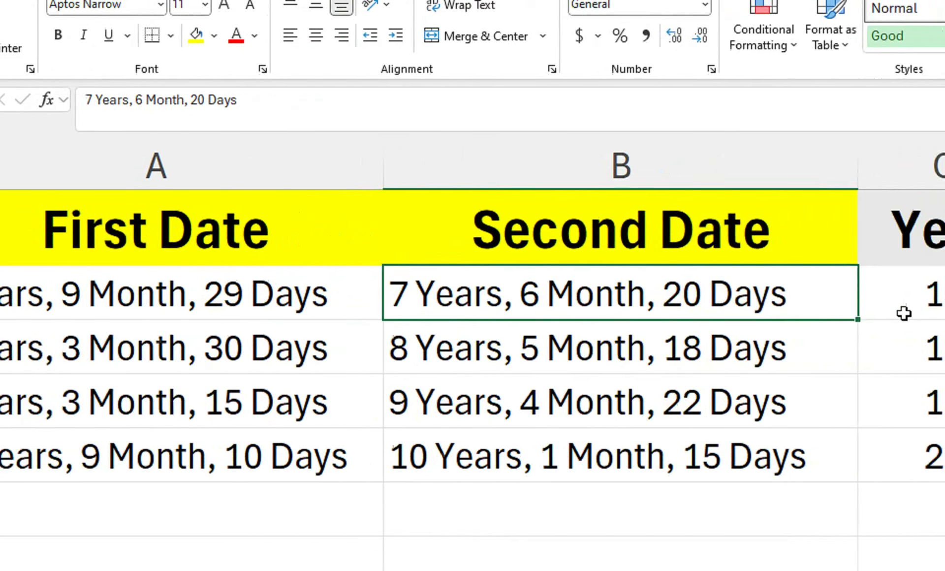
Check the formulas behind the Year, Month and days results and the B3 date entry
{"action": "left_click", "coordinate": [768, 312]}
{"action": "left_click", "coordinate": [840, 309]}
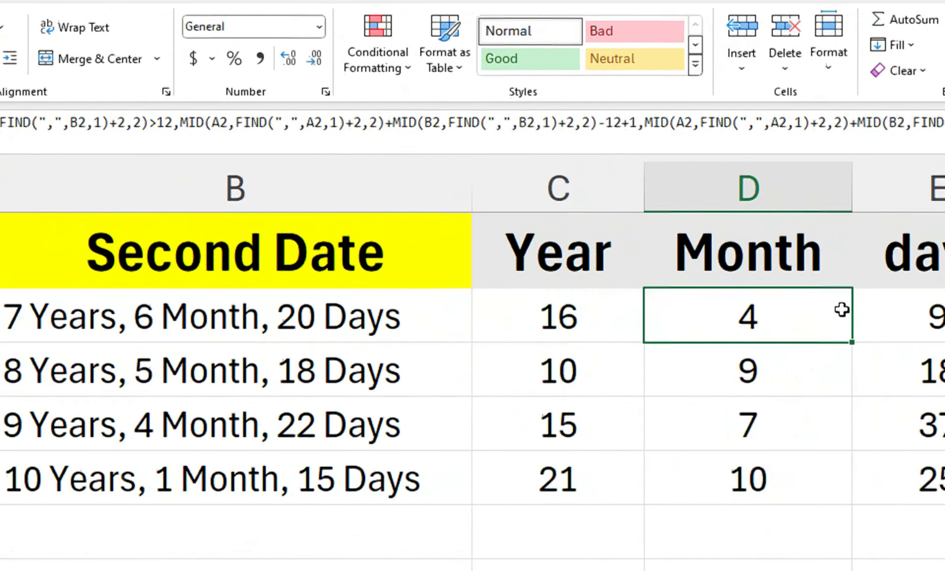
{"action": "left_click", "coordinate": [773, 310]}
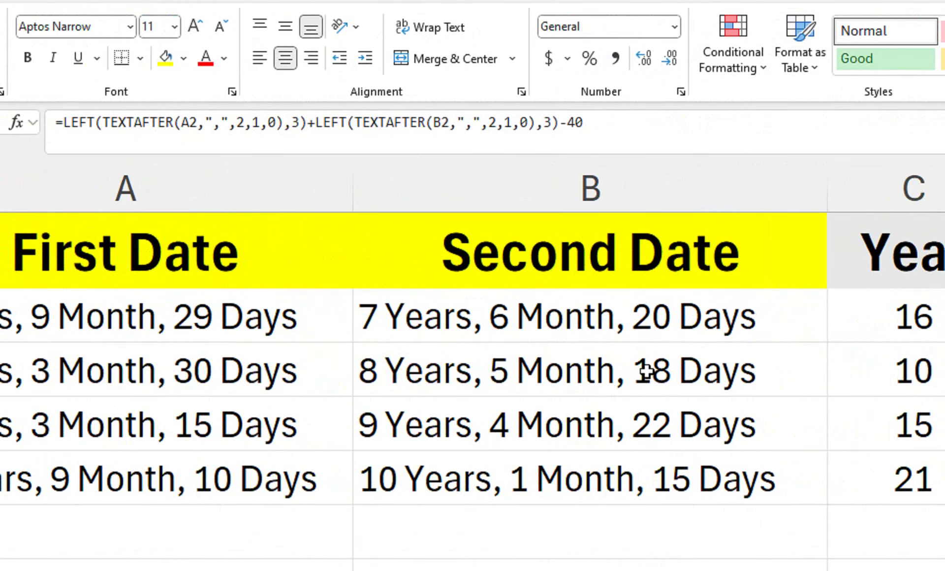
{"action": "left_click", "coordinate": [645, 370]}
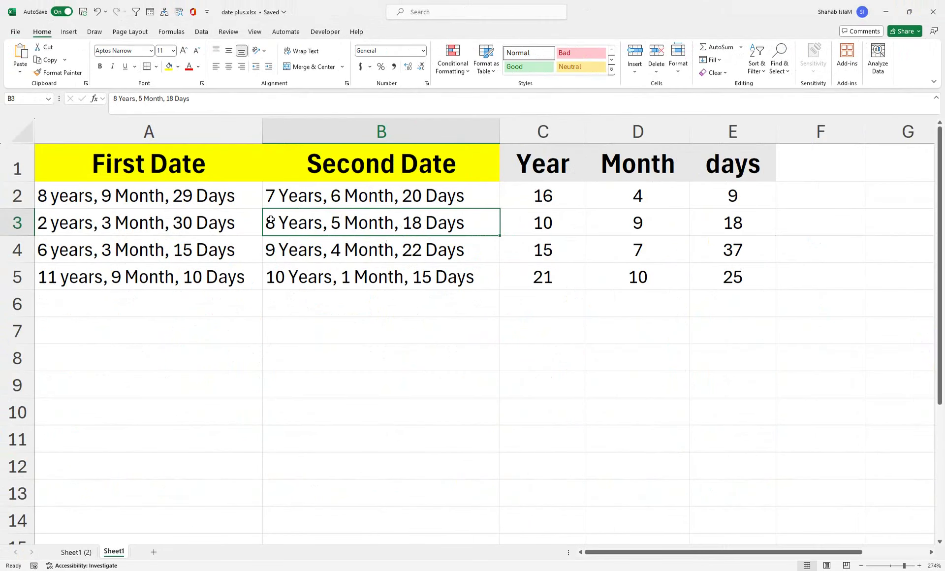
Duplicate Sheet1 with Move or Copy to create Sheet1 (3)
{"action": "right_click", "coordinate": [114, 555]}
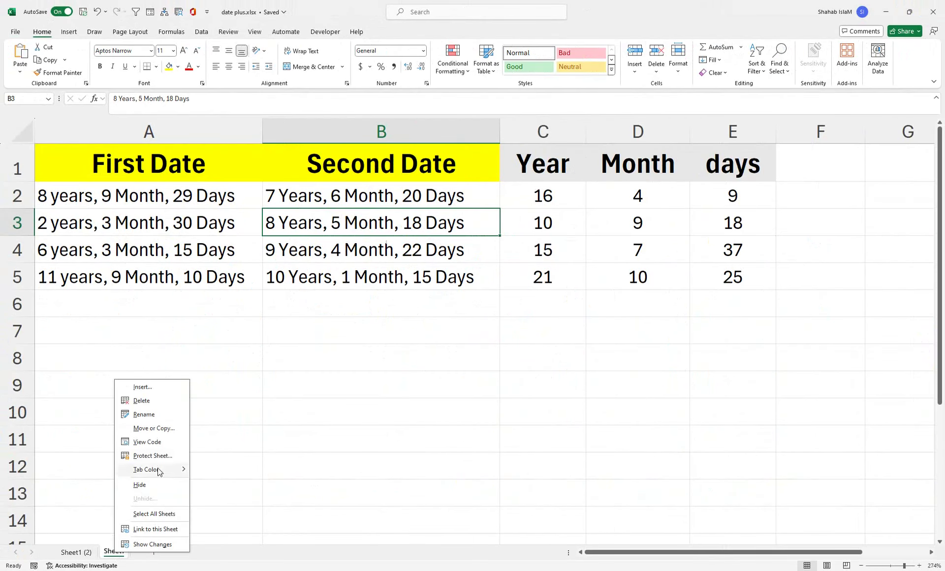
{"action": "left_click", "coordinate": [158, 429]}
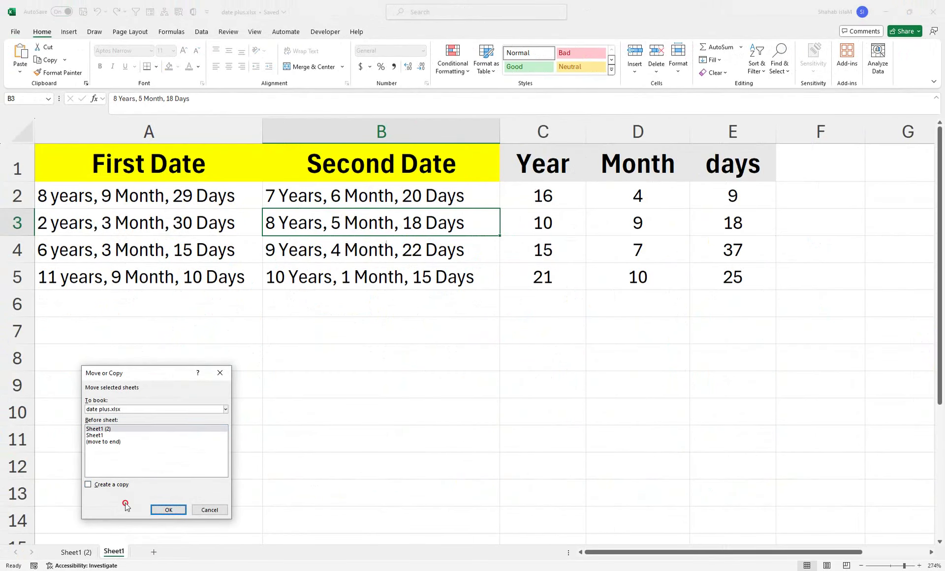
{"action": "left_click", "coordinate": [106, 485]}
{"action": "left_click", "coordinate": [169, 510]}
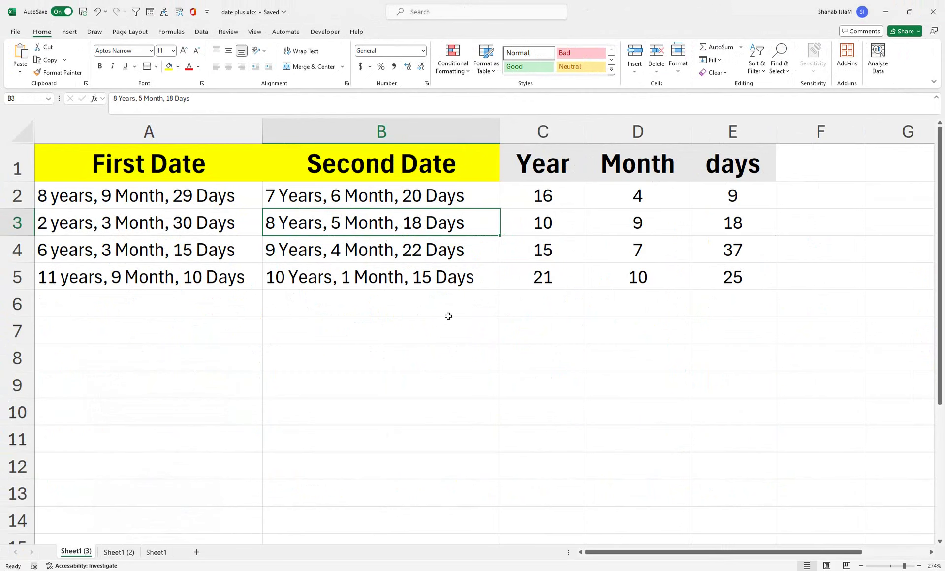
Clear All from columns C through F on the copied sheet
{"action": "left_click_drag", "start_coordinate": [543, 130], "coordinate": [820, 131]}
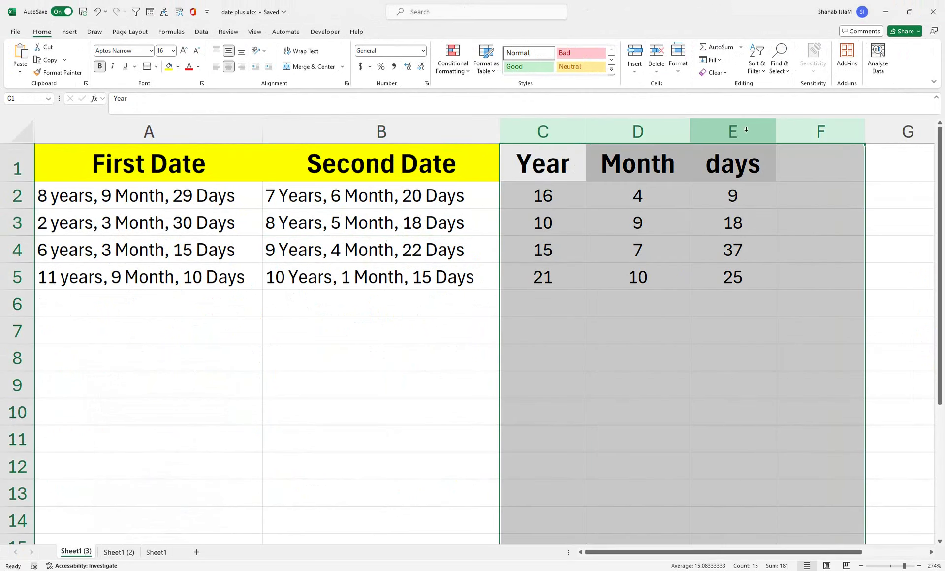
{"action": "left_click", "coordinate": [720, 73]}
{"action": "left_click", "coordinate": [725, 87]}
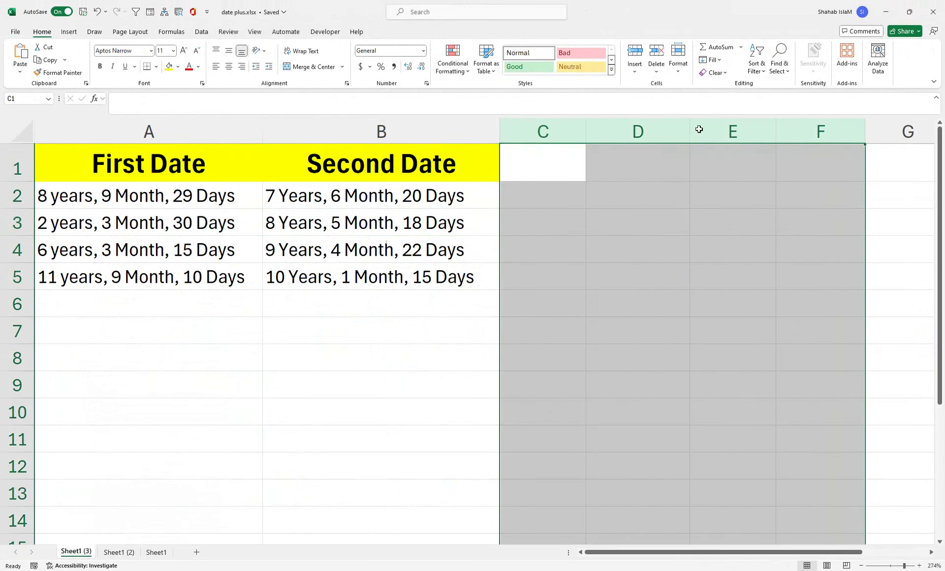
Select the whole Second Date column B and bring up the Data tools
{"action": "left_click", "coordinate": [396, 204]}
{"action": "left_click", "coordinate": [364, 131]}
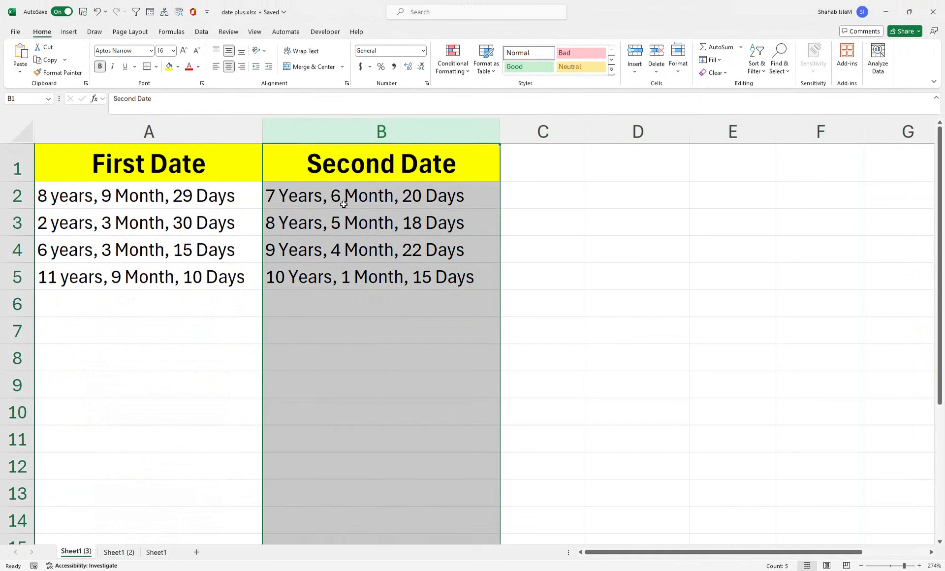
{"action": "left_click", "coordinate": [178, 34]}
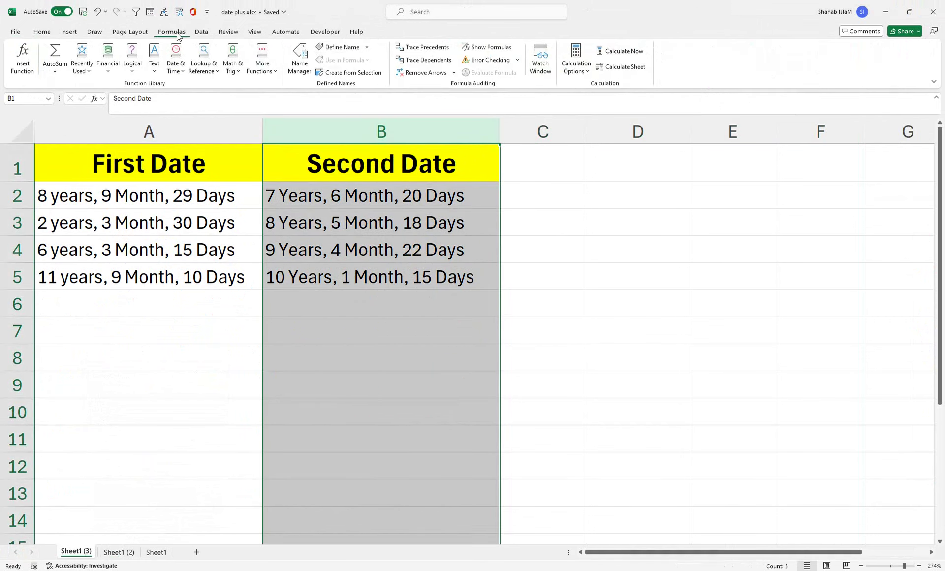
{"action": "left_click", "coordinate": [203, 32]}
Start Text to Columns on Second Date as Delimited, splitting on Comma and Space
{"action": "left_click", "coordinate": [541, 61]}
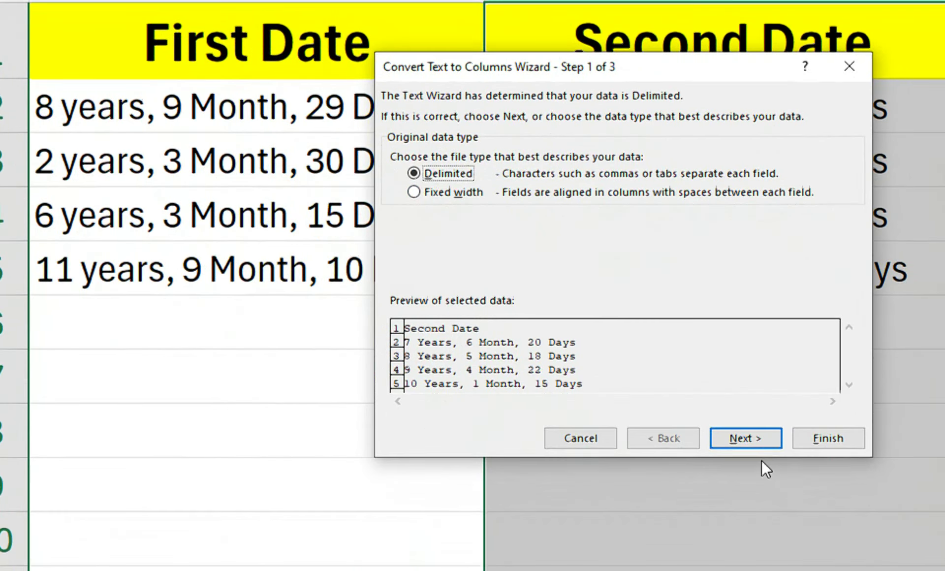
{"action": "left_click", "coordinate": [781, 526]}
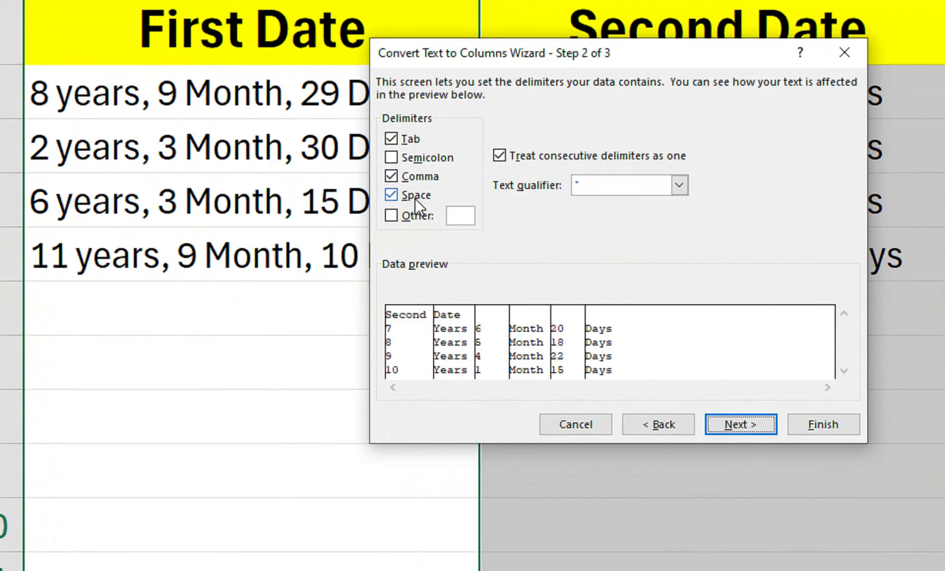
{"action": "left_click", "coordinate": [400, 177]}
{"action": "left_click", "coordinate": [394, 195]}
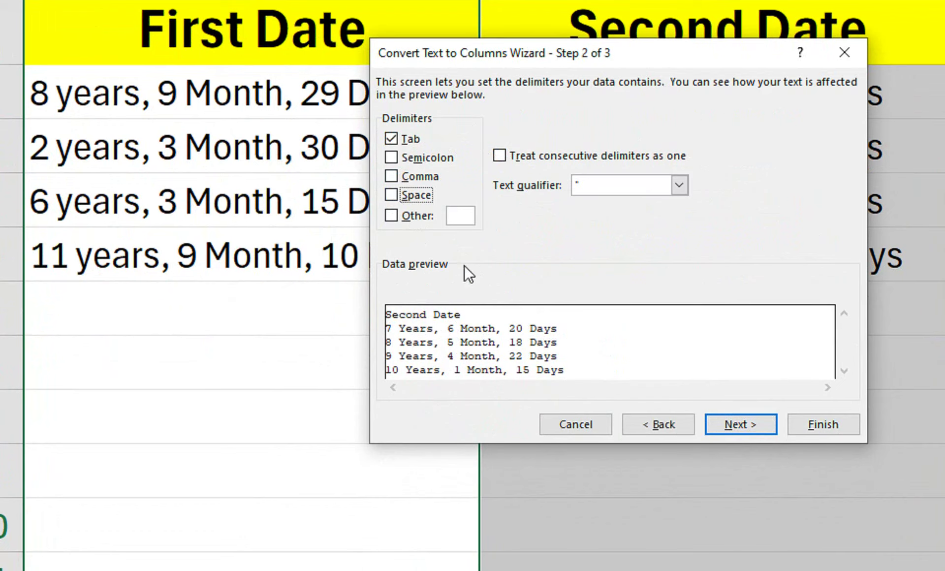
{"action": "left_click", "coordinate": [397, 180]}
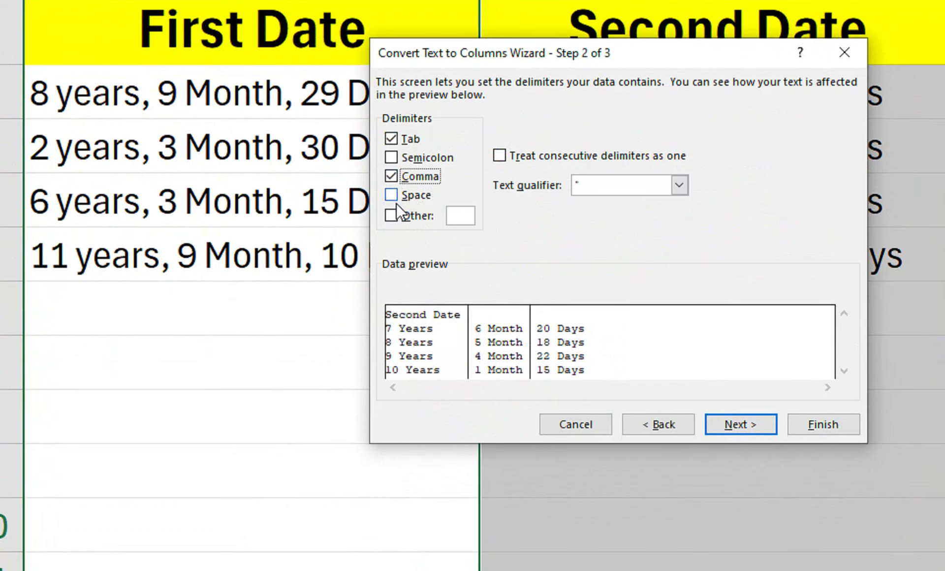
{"action": "left_click", "coordinate": [397, 200]}
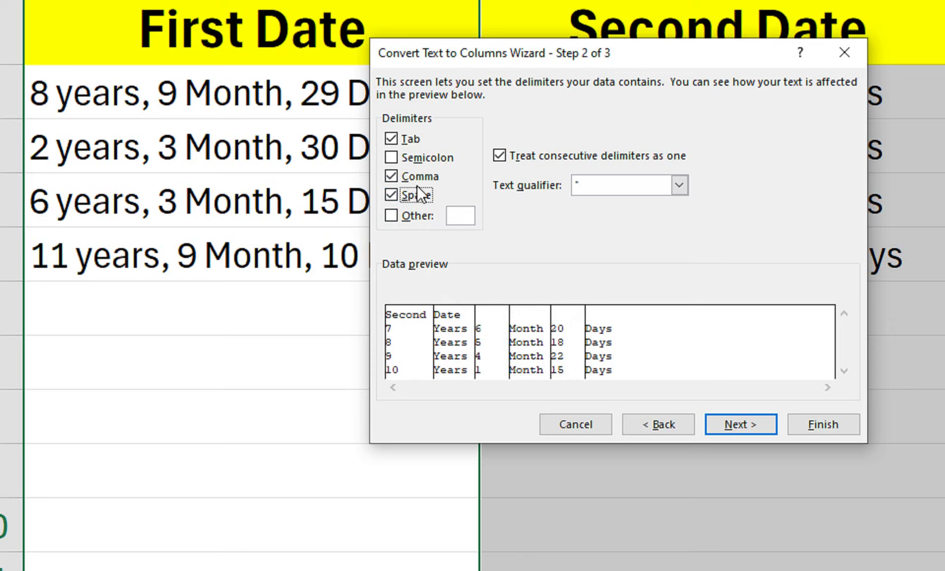
Set the Years, Month and Days word columns to Do not import and finish the split
{"action": "left_click", "coordinate": [737, 422]}
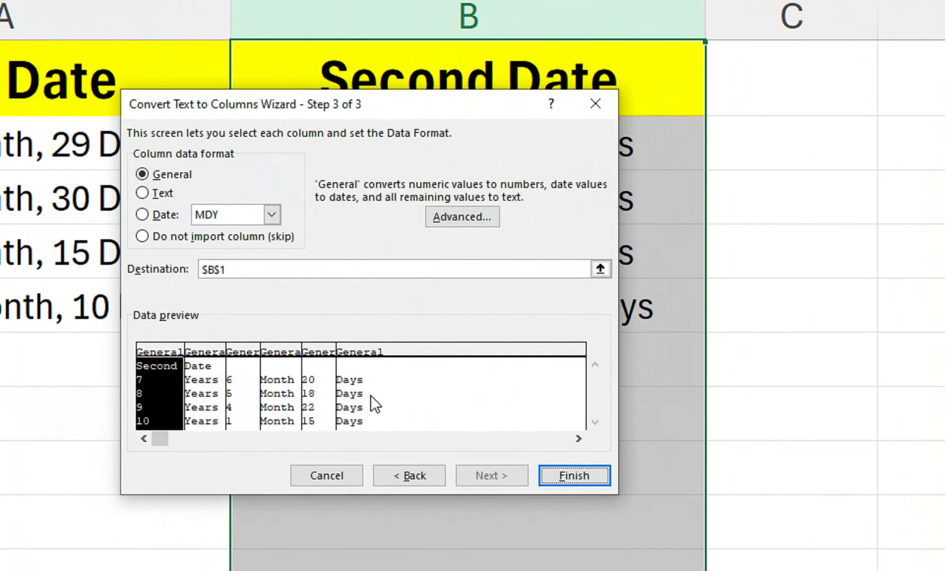
{"action": "left_click", "coordinate": [209, 352]}
{"action": "left_click", "coordinate": [197, 238]}
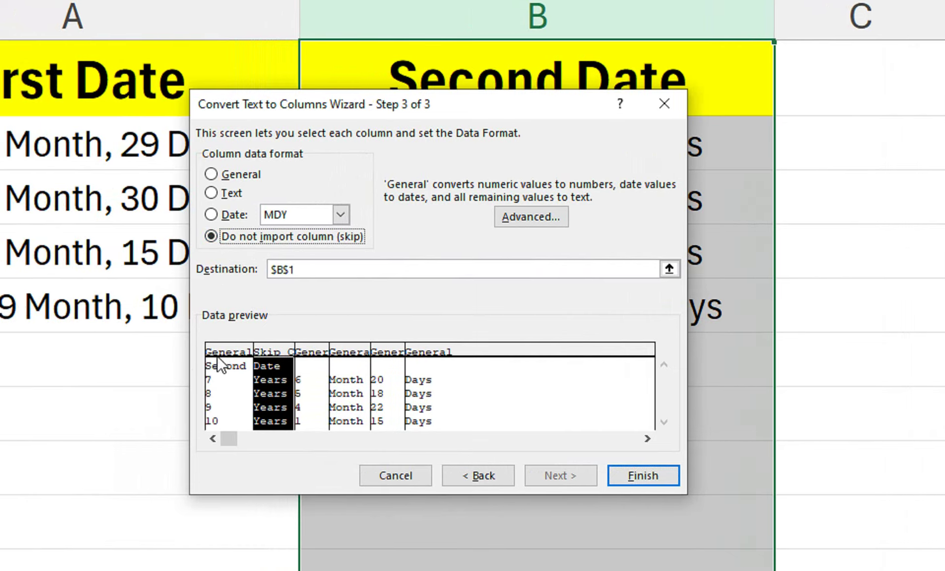
{"action": "left_click", "coordinate": [353, 350]}
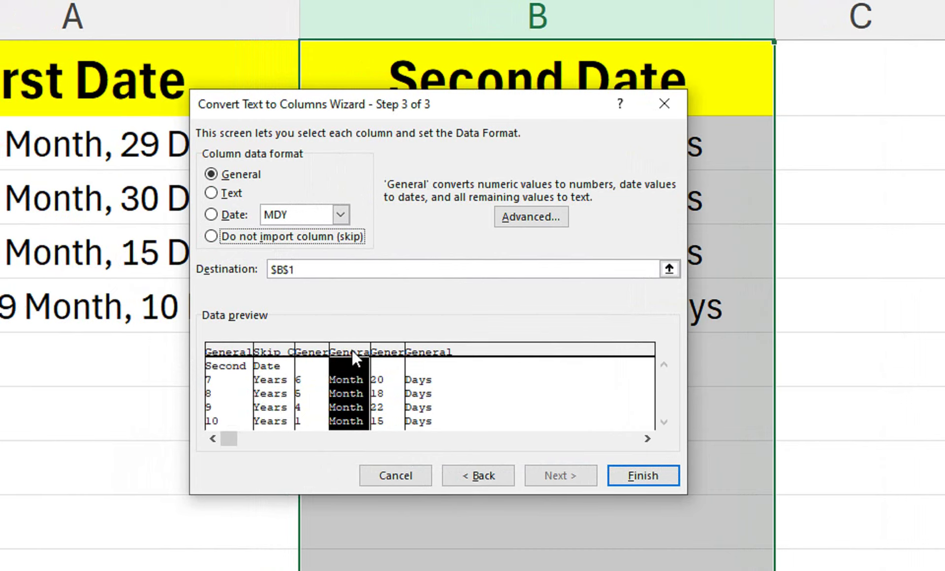
{"action": "left_click", "coordinate": [221, 241]}
{"action": "left_click", "coordinate": [438, 351]}
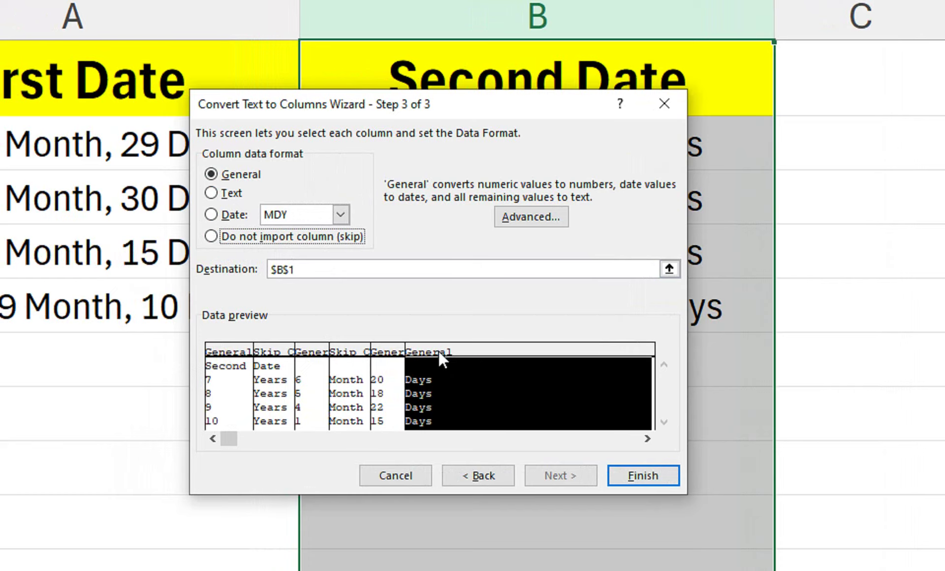
{"action": "left_click", "coordinate": [237, 239]}
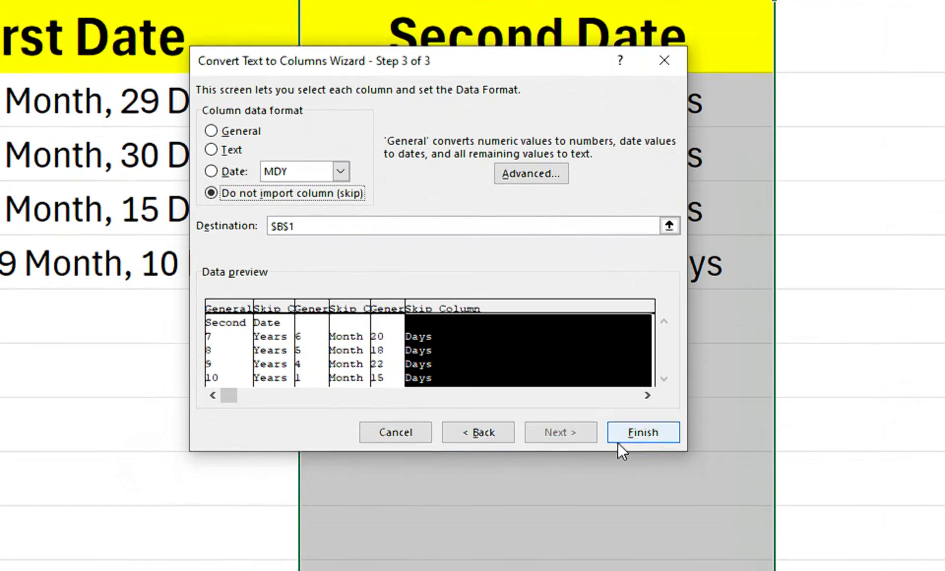
{"action": "left_click", "coordinate": [643, 429]}
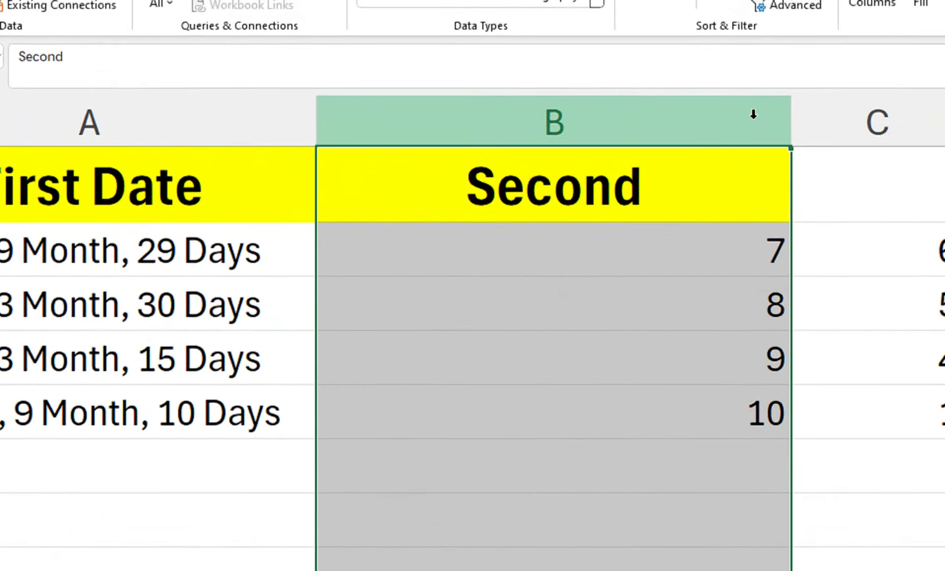
Label the split columns Year, Month and Days in B1:D1
{"action": "left_click", "coordinate": [778, 196]}
{"action": "left_click_drag", "start_coordinate": [777, 195], "coordinate": [772, 338]}
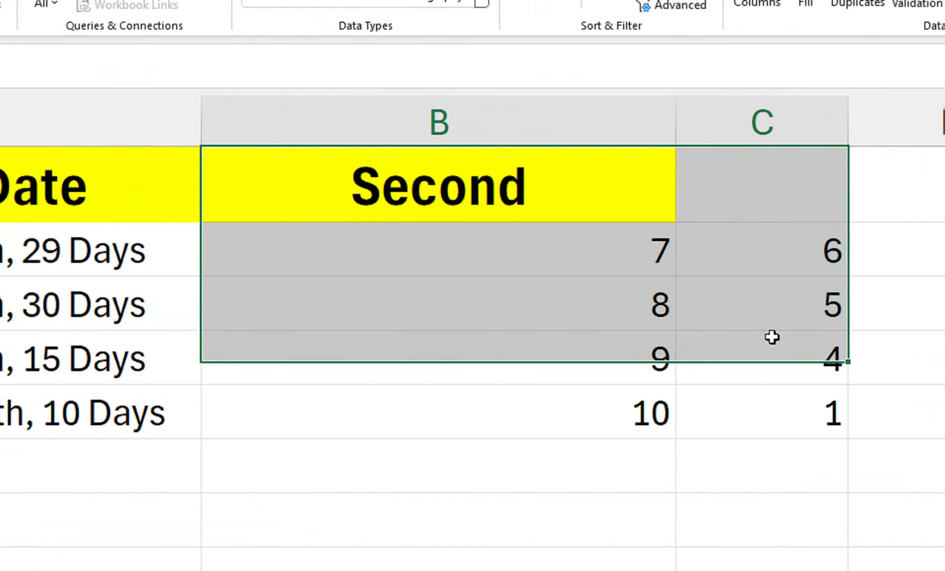
{"action": "left_click", "coordinate": [501, 167]}
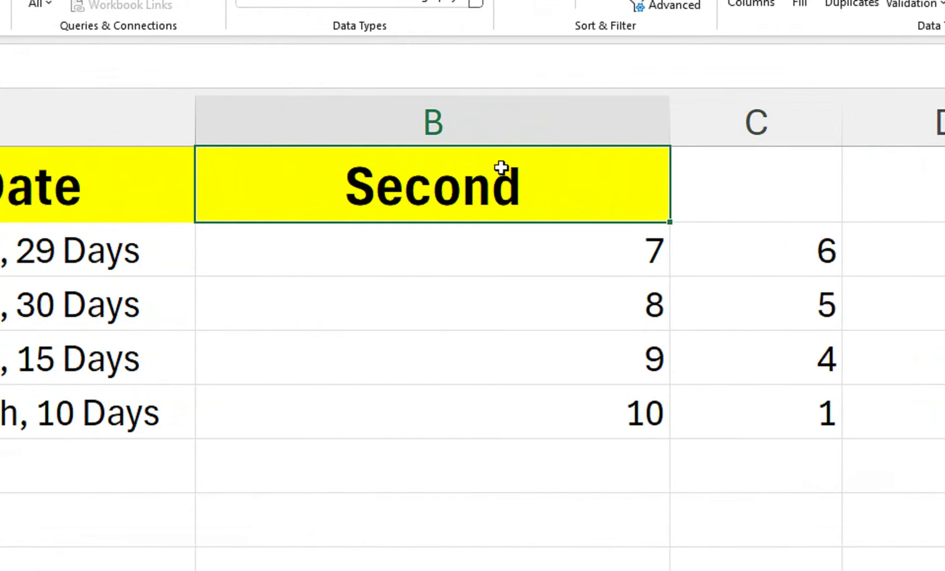
{"action": "type", "text": "YE"}
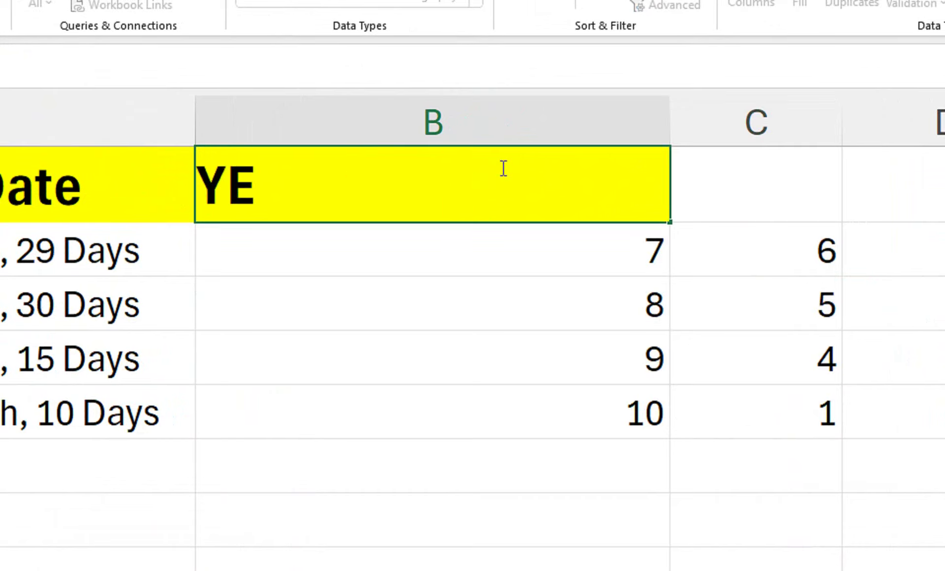
{"action": "type", "text": "ar"}
{"action": "key", "text": "Tab"}
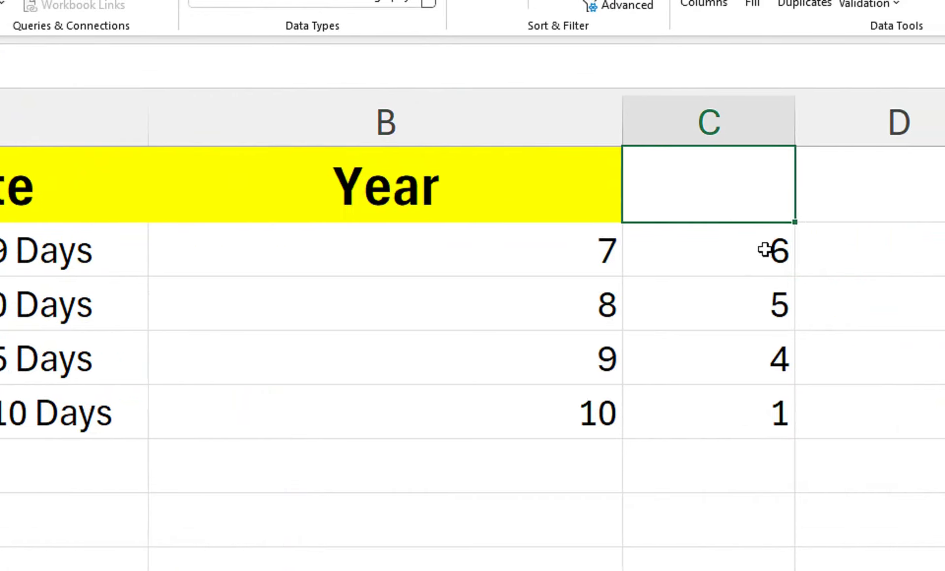
{"action": "type", "text": "MOnth"}
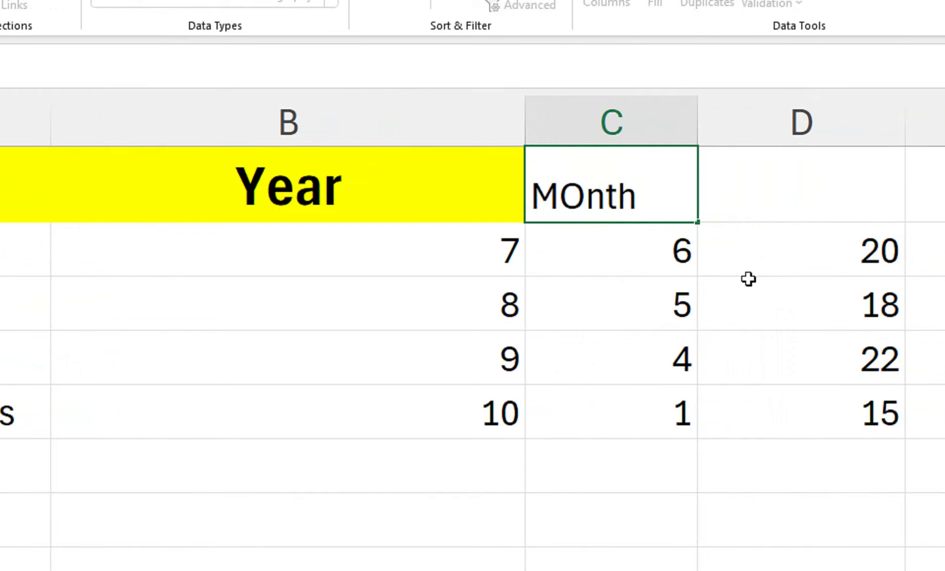
{"action": "key", "text": "Tab"}
{"action": "type", "text": "Days"}
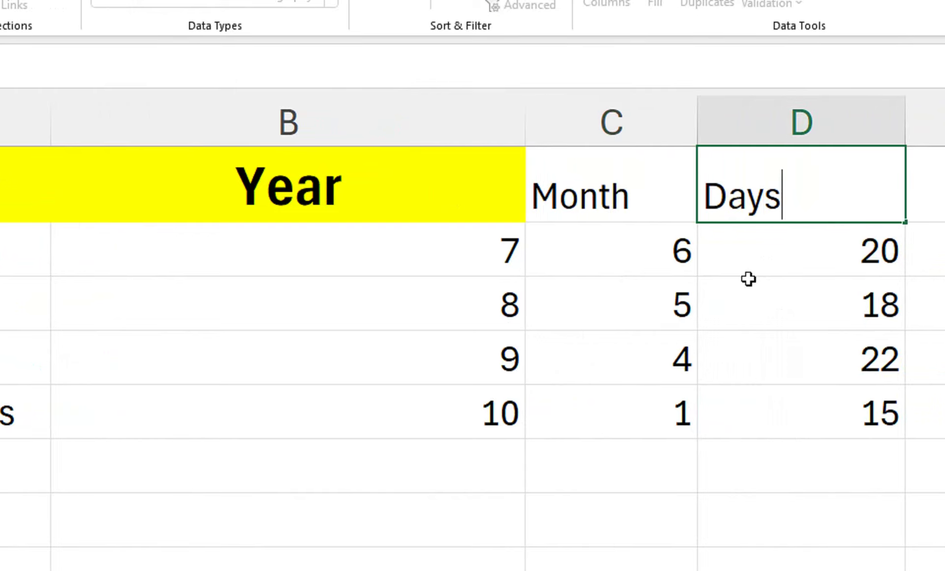
{"action": "type", "text": "s"}
{"action": "key", "text": "BackSpace"}
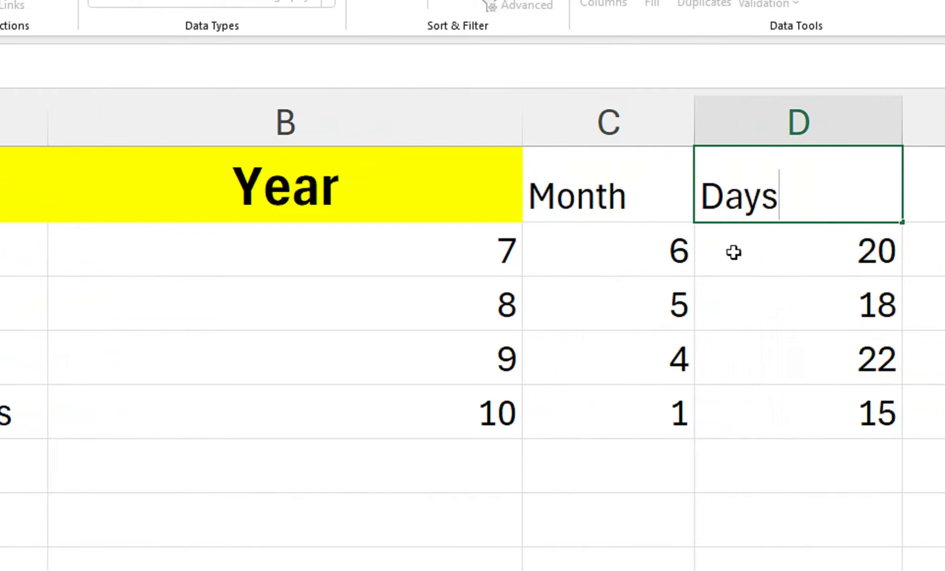
Format Painter the Year header's styling from B1 onto the Month and Days headers
{"action": "left_click", "coordinate": [732, 250]}
{"action": "left_click", "coordinate": [361, 183]}
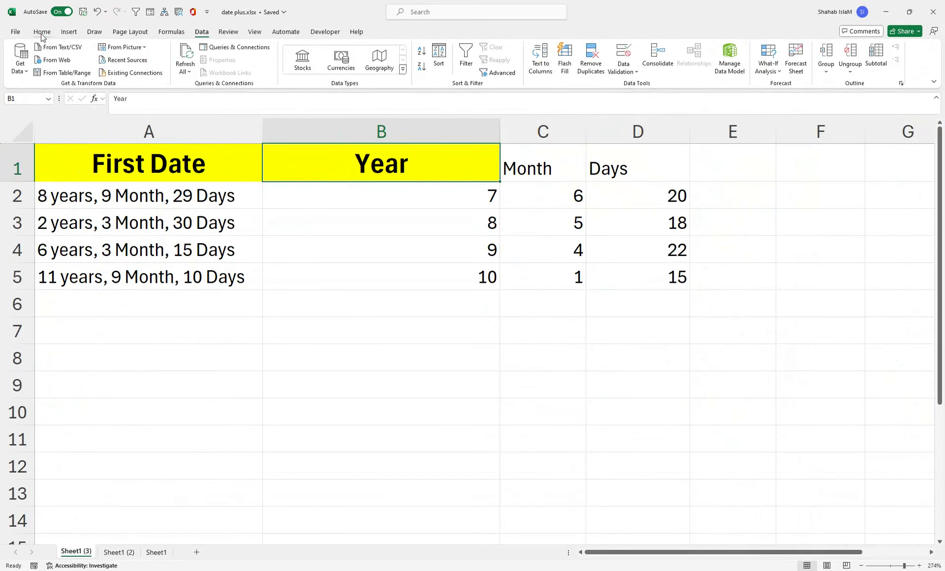
{"action": "left_click", "coordinate": [42, 31]}
{"action": "left_click", "coordinate": [58, 72]}
{"action": "left_click_drag", "start_coordinate": [500, 177], "coordinate": [664, 165]}
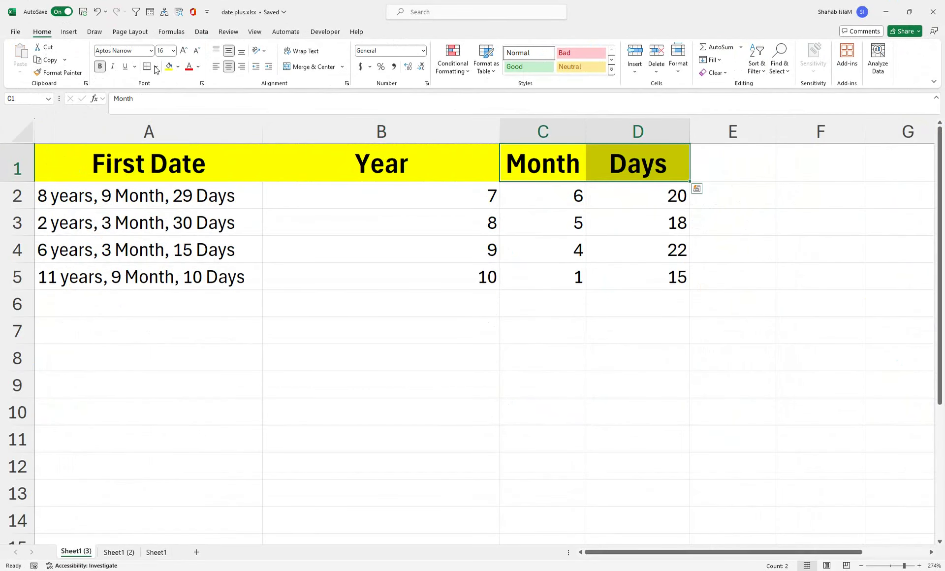
Insert blank columns at column B with Ctrl+Shift+=, then select the First Date text
{"action": "left_click", "coordinate": [302, 126]}
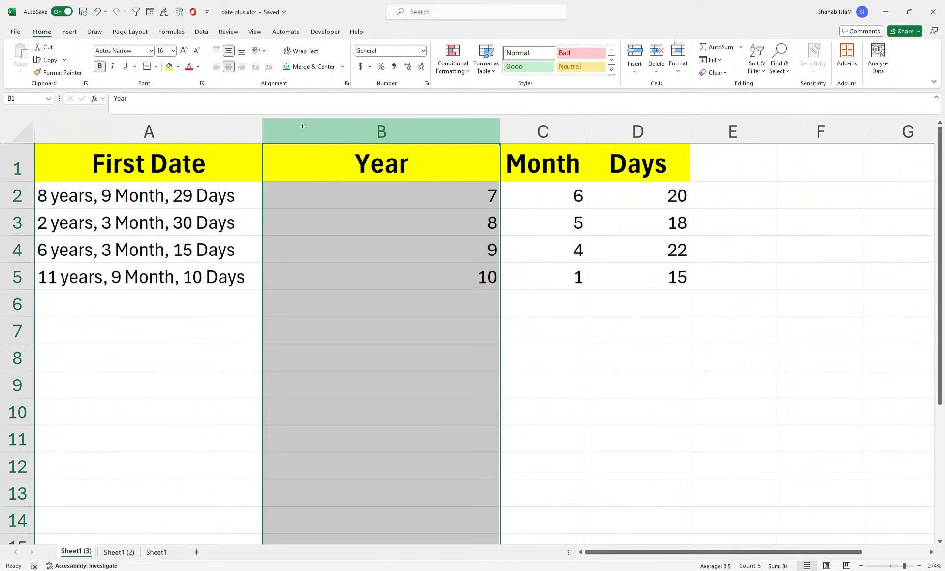
{"action": "key", "text": "ctrl+shift+plus"}
{"action": "key", "text": "ctrl+shift+plus"}
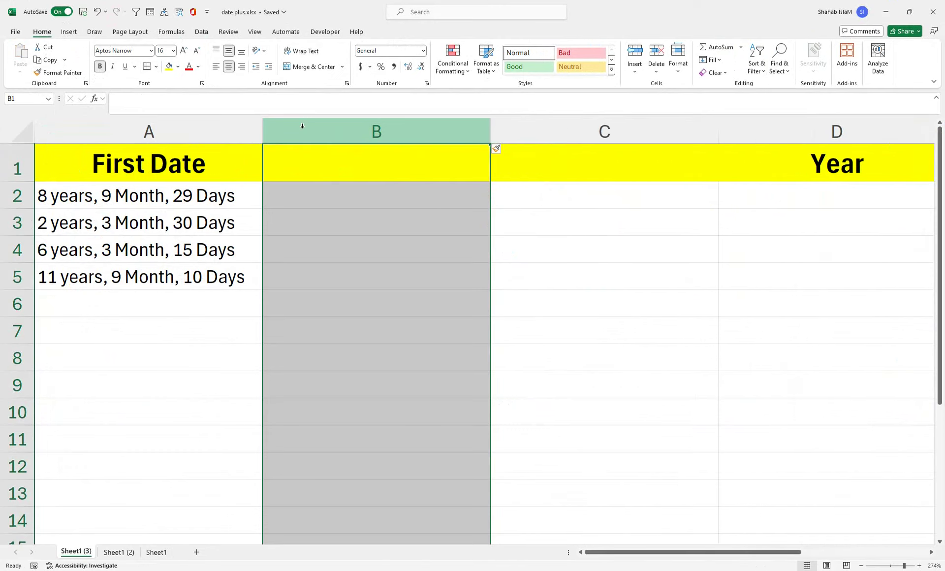
{"action": "key", "text": "ctrl+shift+plus"}
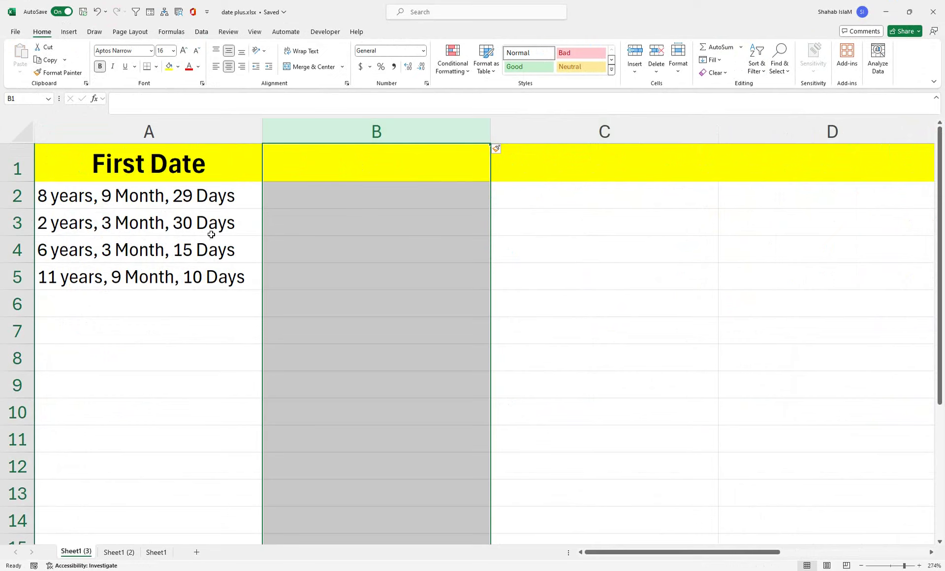
{"action": "left_click", "coordinate": [191, 159]}
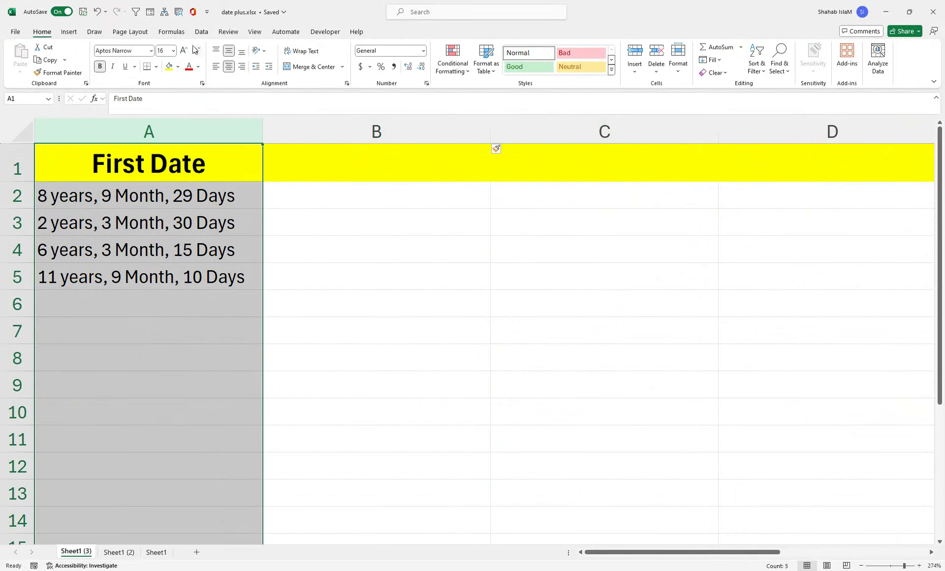
Start Text to Columns on First Date as Delimited, advancing to the column format step
{"action": "left_click", "coordinate": [201, 33]}
{"action": "left_click", "coordinate": [540, 59]}
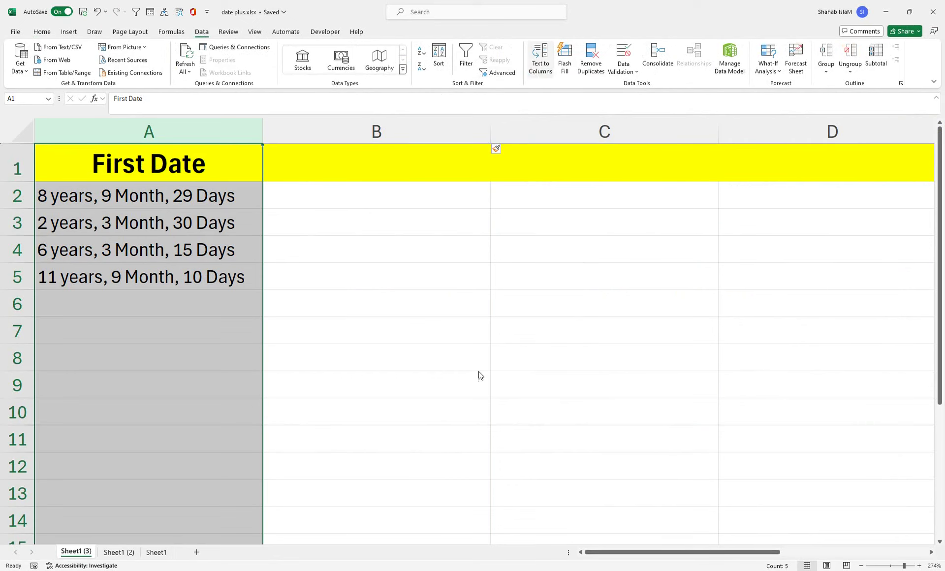
{"action": "left_click", "coordinate": [399, 363]}
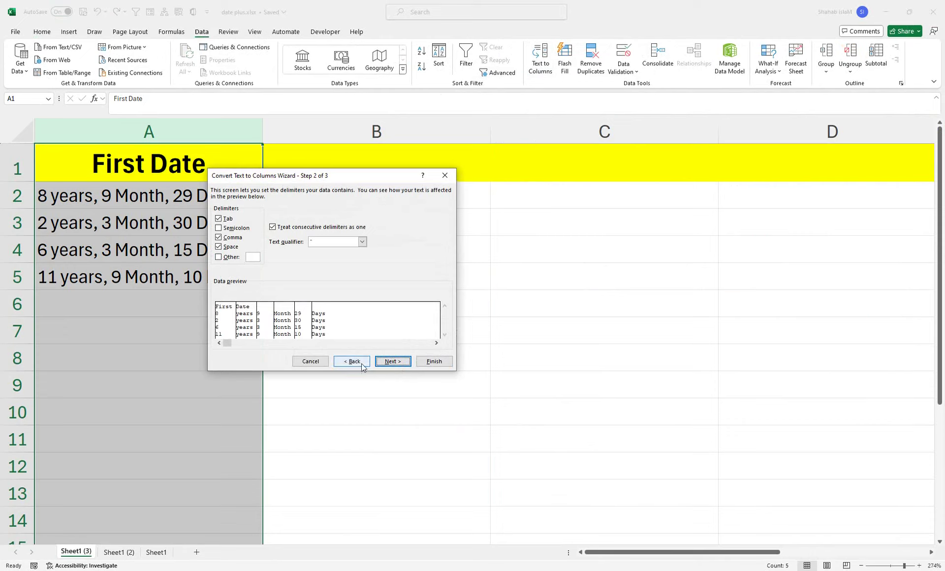
{"action": "left_click", "coordinate": [387, 362]}
Skip the years, Month and Days text columns, finish, and confirm replacing existing cells
{"action": "left_click", "coordinate": [246, 302]}
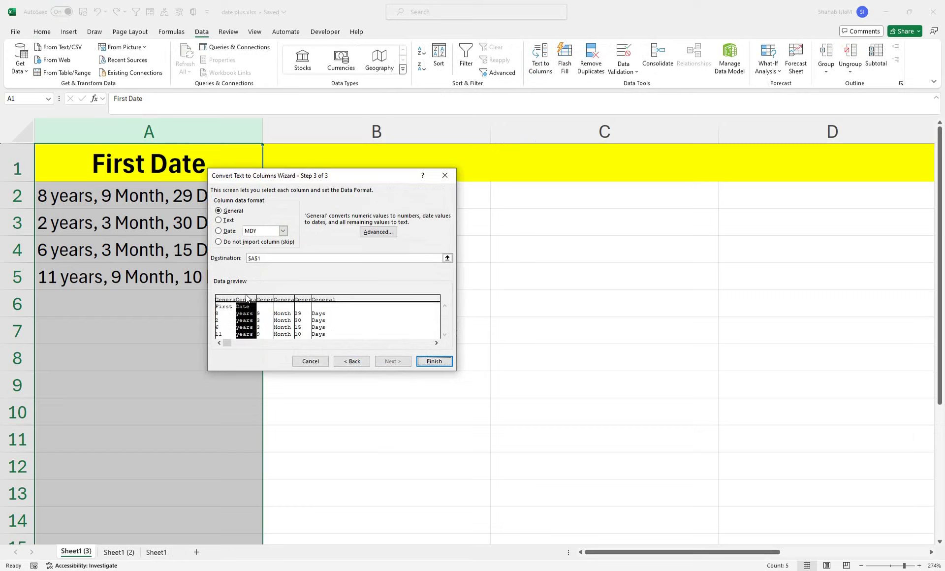
{"action": "left_click", "coordinate": [277, 300]}
{"action": "left_click", "coordinate": [241, 301]}
{"action": "left_click", "coordinate": [218, 242]}
{"action": "left_click", "coordinate": [289, 299]}
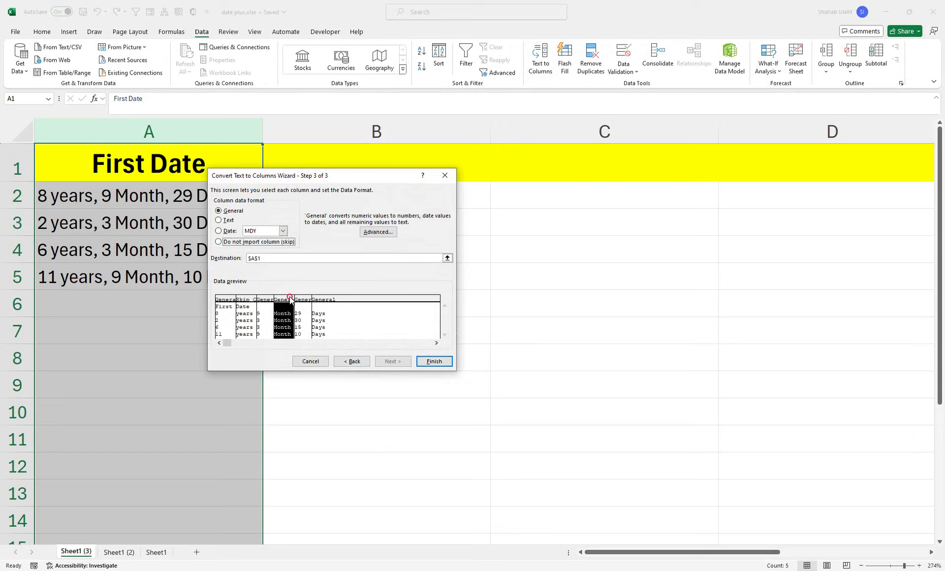
{"action": "left_click", "coordinate": [218, 242]}
{"action": "left_click", "coordinate": [318, 301]}
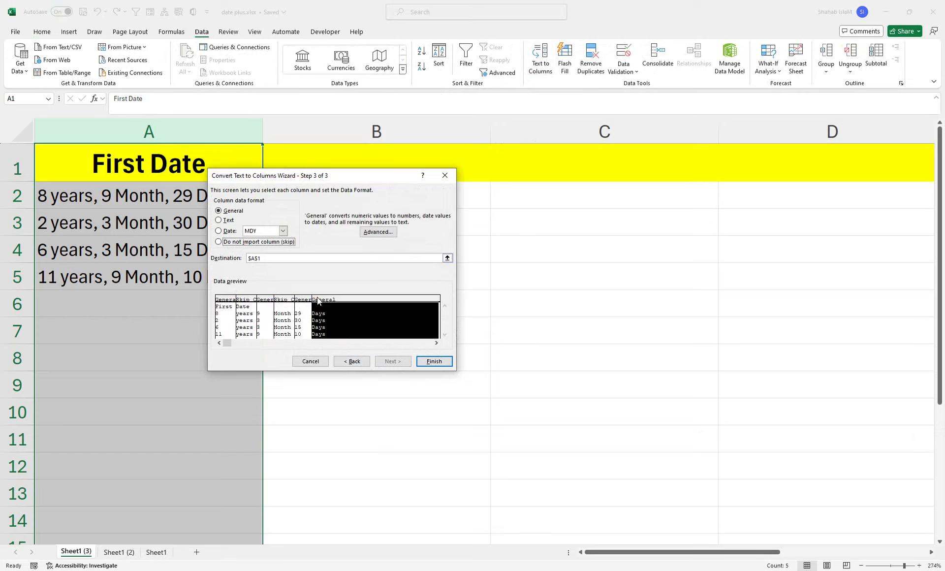
{"action": "left_click", "coordinate": [218, 242]}
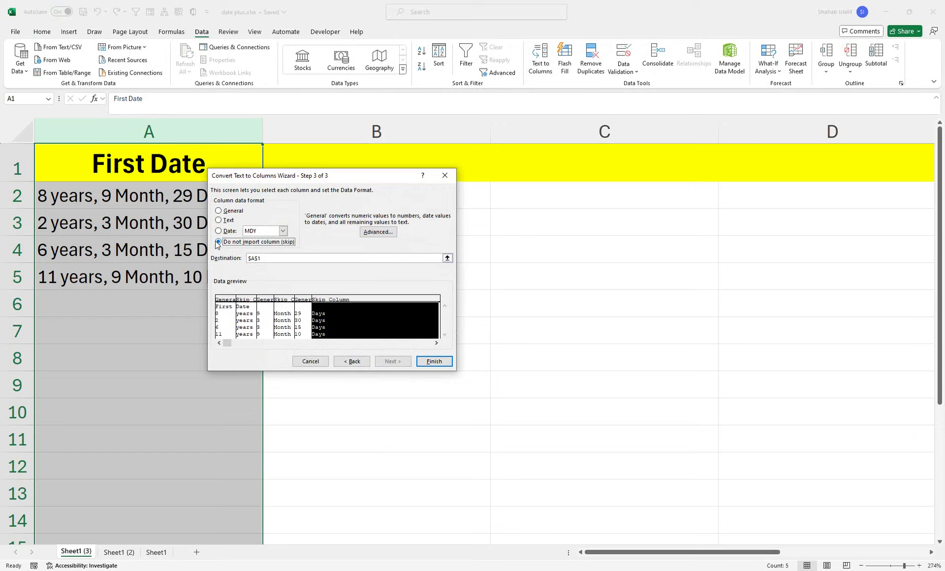
{"action": "left_click", "coordinate": [433, 361]}
{"action": "left_click", "coordinate": [449, 317]}
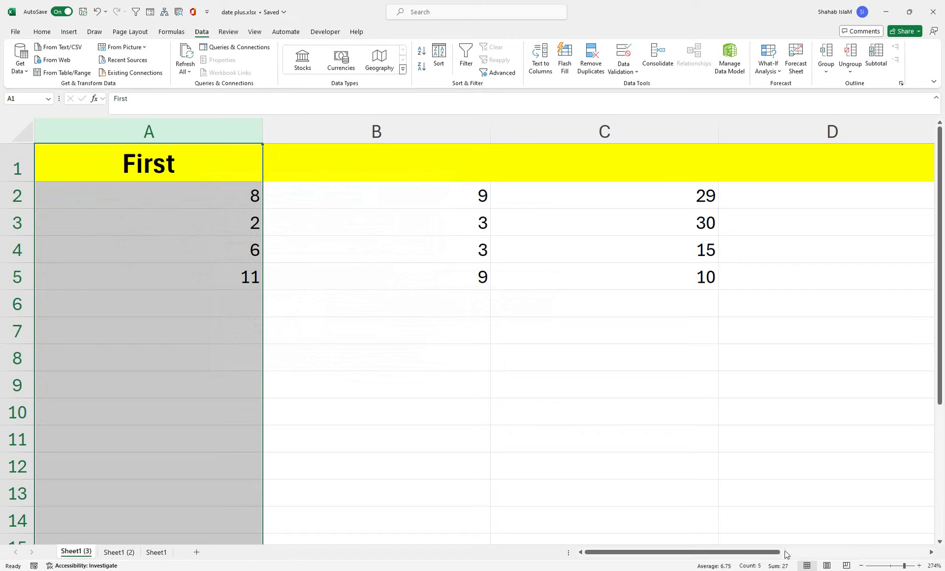
Delete empty column D so Year, Month, Days sit in D–F, then select D1:F1
{"action": "left_click_drag", "start_coordinate": [786, 555], "coordinate": [833, 534]}
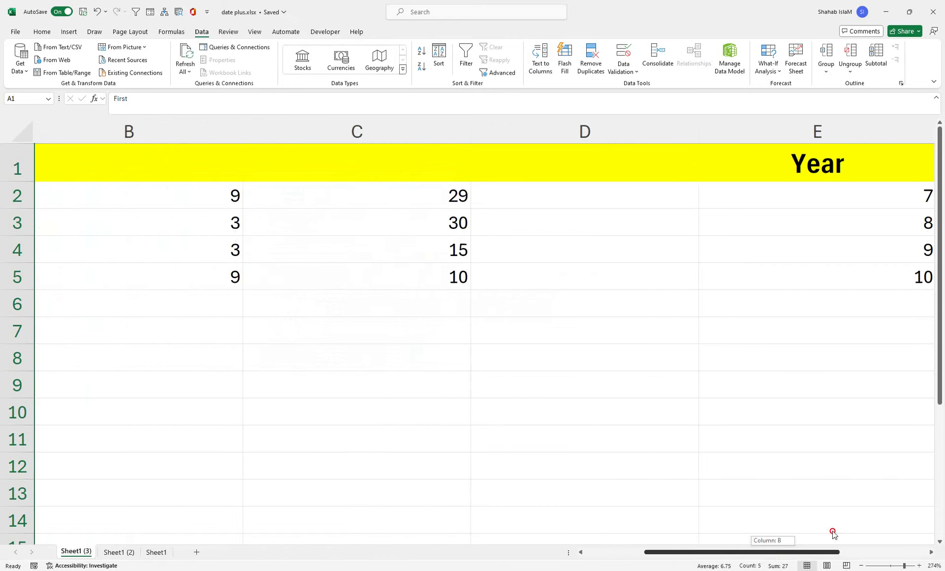
{"action": "right_click", "coordinate": [597, 131]}
{"action": "left_click", "coordinate": [622, 243]}
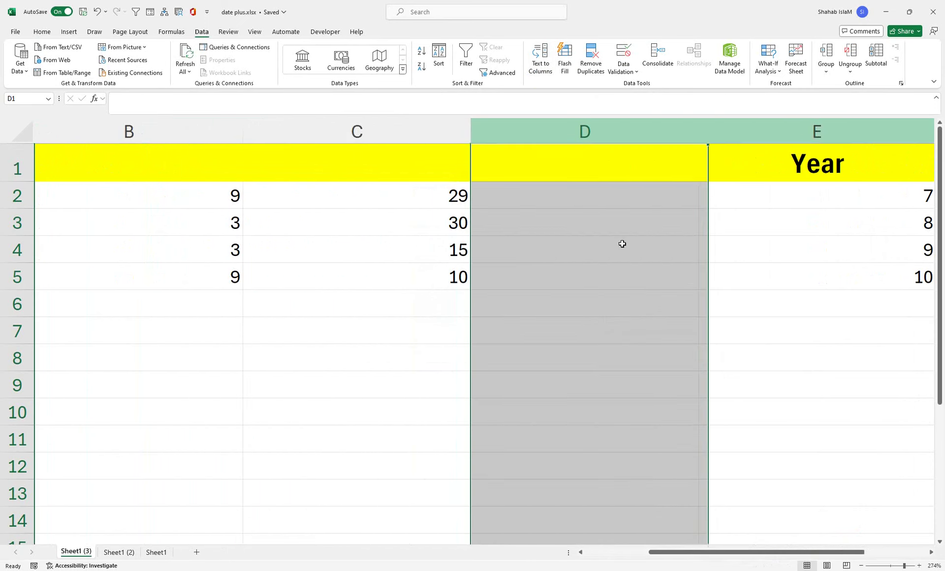
{"action": "left_click_drag", "start_coordinate": [658, 551], "coordinate": [591, 551]}
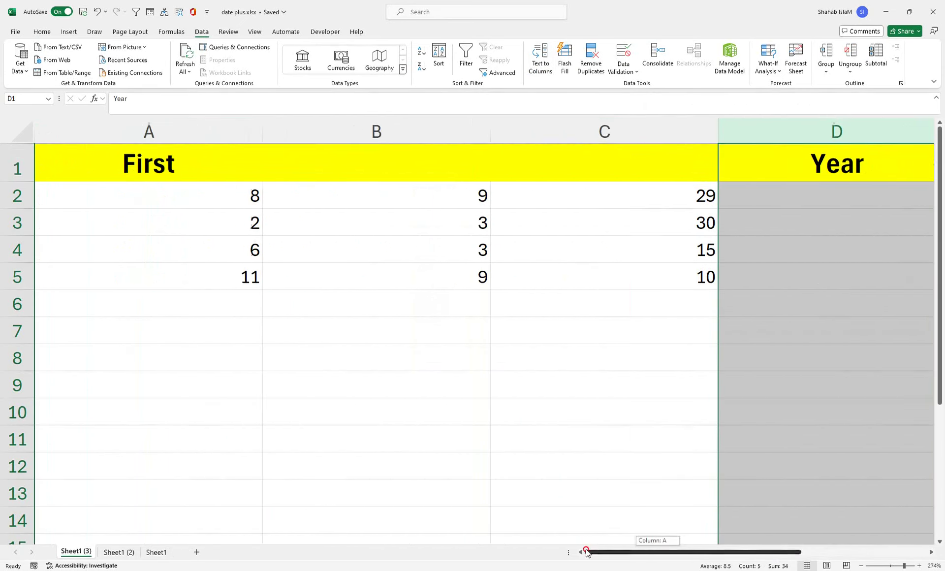
{"action": "left_click", "coordinate": [186, 178]}
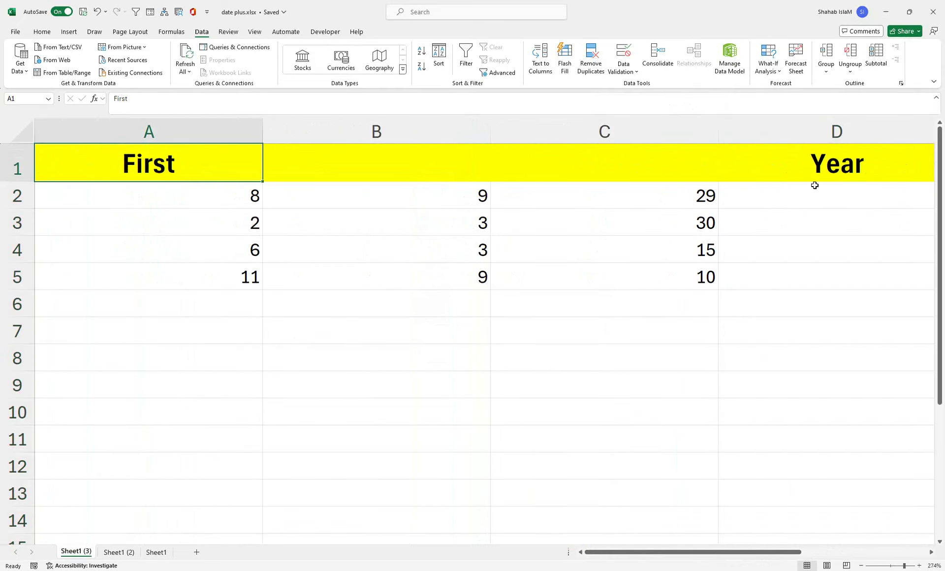
{"action": "left_click_drag", "start_coordinate": [815, 175], "coordinate": [669, 164]}
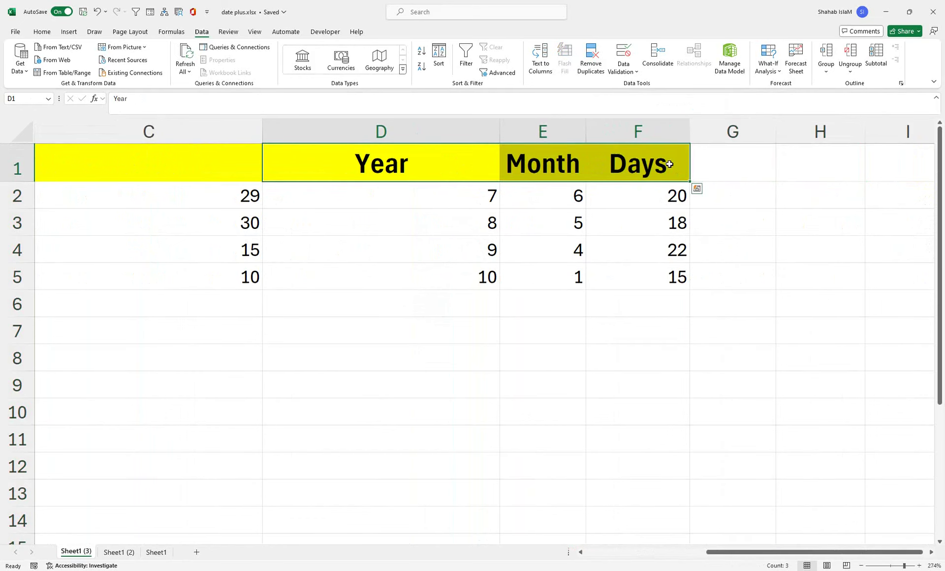
Copy the Year, Month, Days headers from D1:F1 into A1:C1
{"action": "key", "text": "ctrl+c"}
{"action": "left_click_drag", "start_coordinate": [714, 558], "coordinate": [592, 558]}
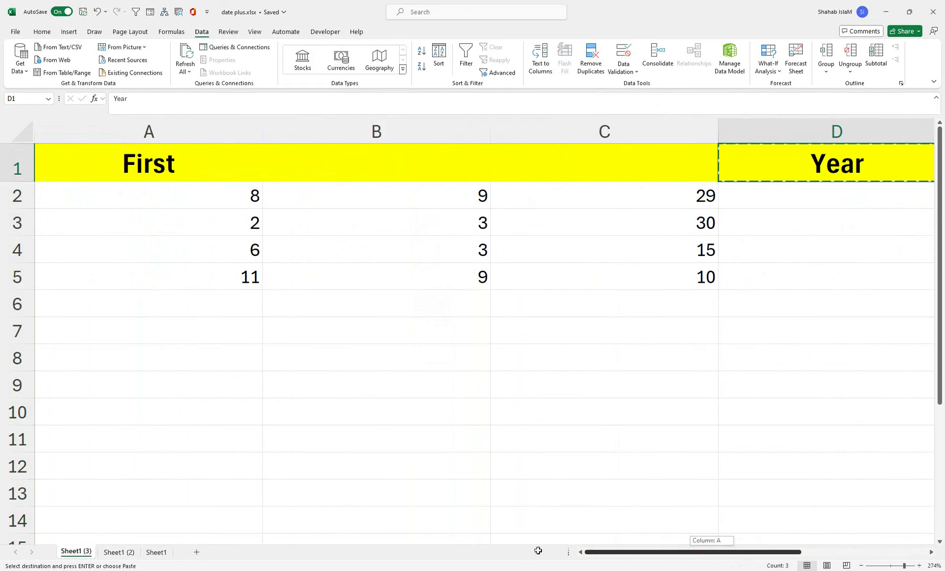
{"action": "left_click", "coordinate": [557, 167]}
{"action": "left_click", "coordinate": [174, 162]}
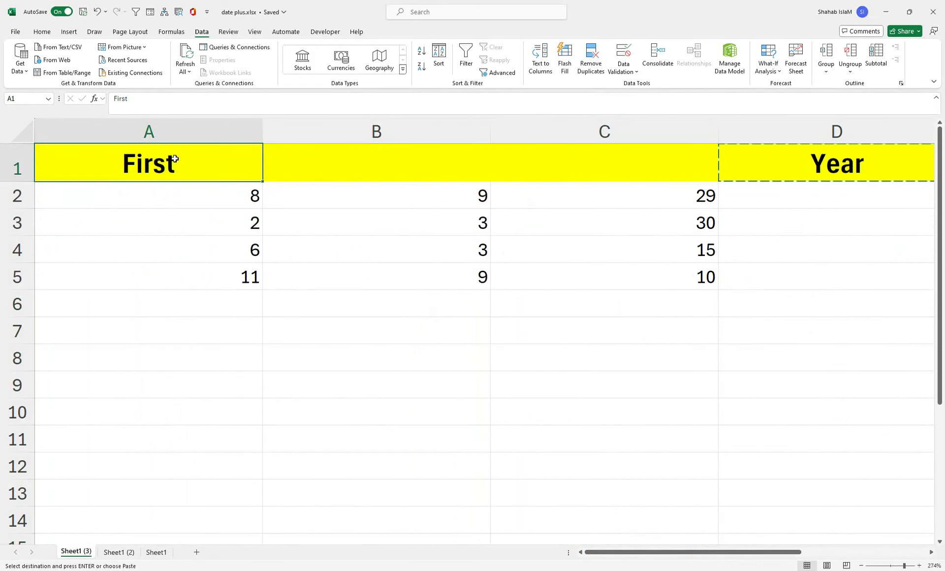
{"action": "key", "text": "ctrl+v"}
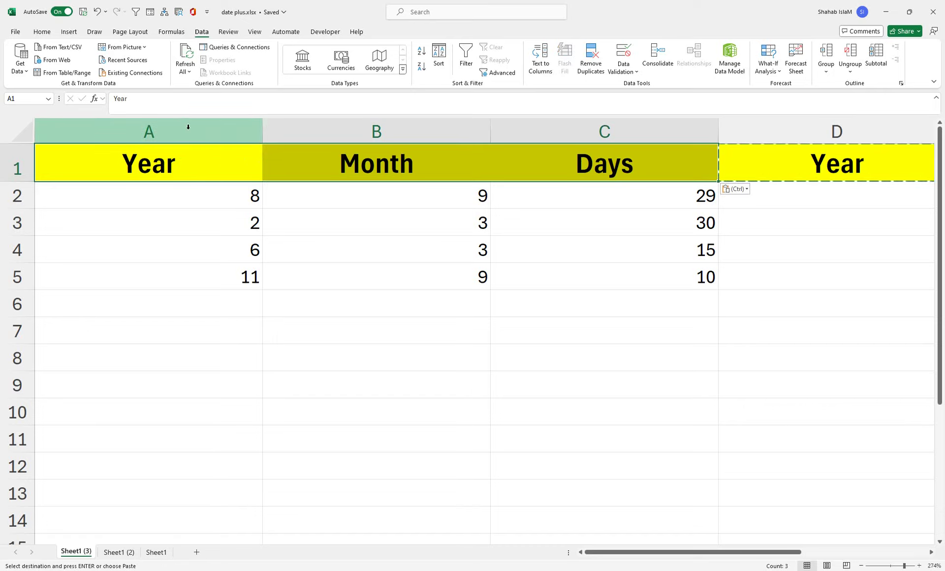
AutoFit columns A through F to their contents, then select headers A1:F1
{"action": "left_click_drag", "start_coordinate": [188, 129], "coordinate": [559, 129]}
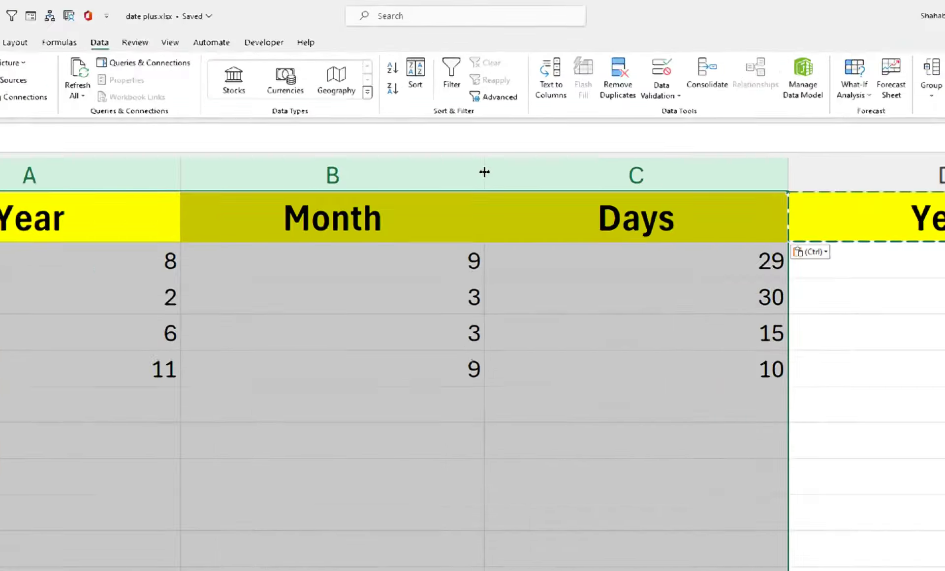
{"action": "scroll", "coordinate": [491, 129], "scroll_direction": "right", "scroll_amount": 2}
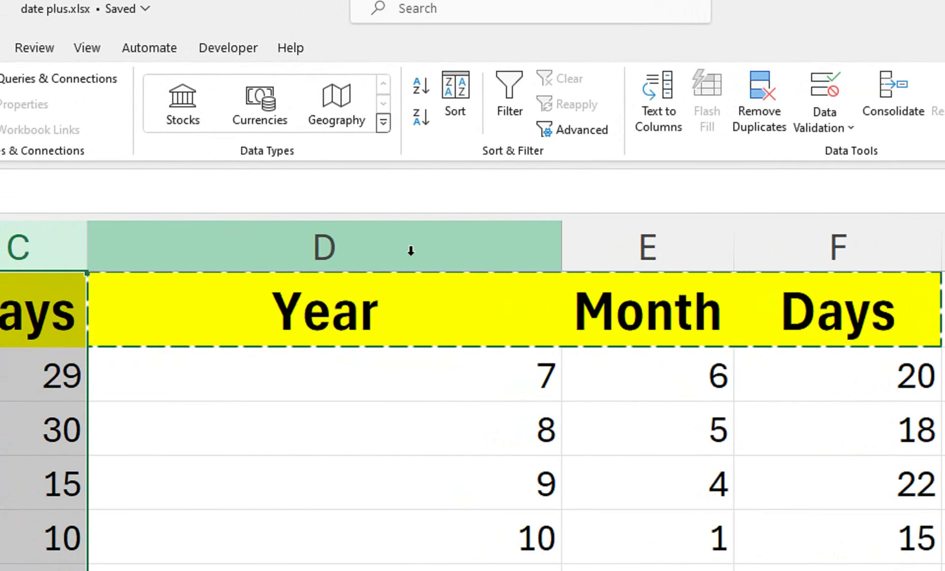
{"action": "left_click_drag", "start_coordinate": [412, 248], "coordinate": [789, 246]}
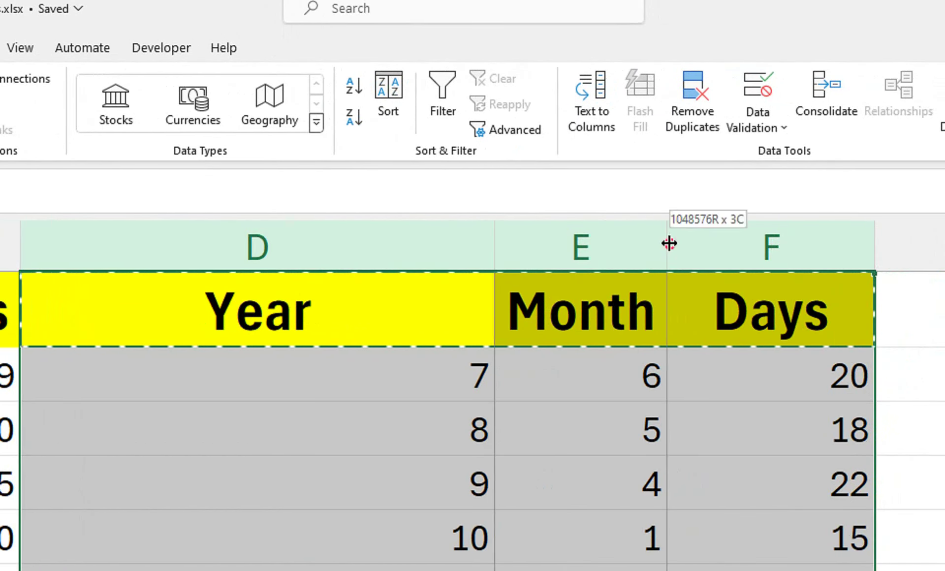
{"action": "double_click", "coordinate": [668, 242]}
{"action": "left_click", "coordinate": [251, 389]}
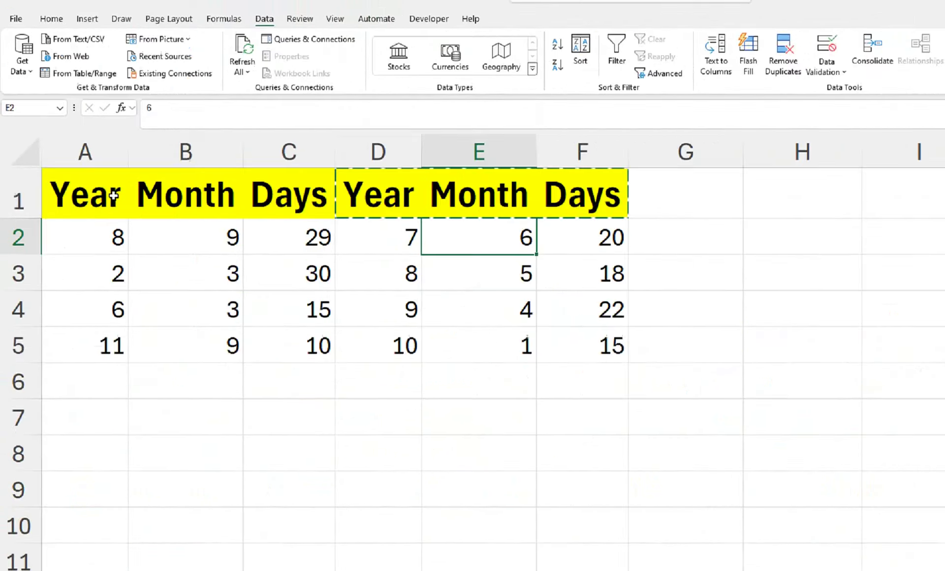
{"action": "left_click_drag", "start_coordinate": [67, 162], "coordinate": [440, 163]}
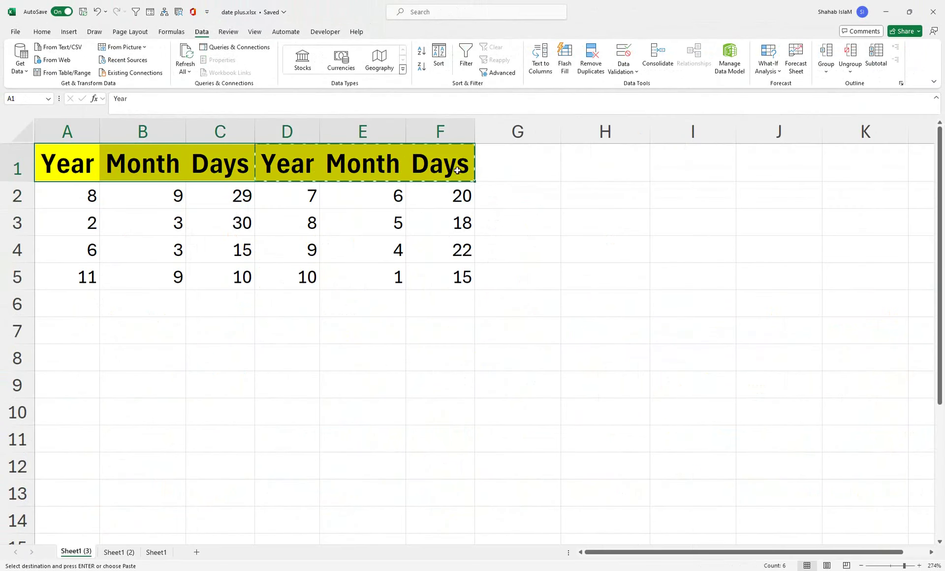
{"action": "left_click", "coordinate": [42, 31]}
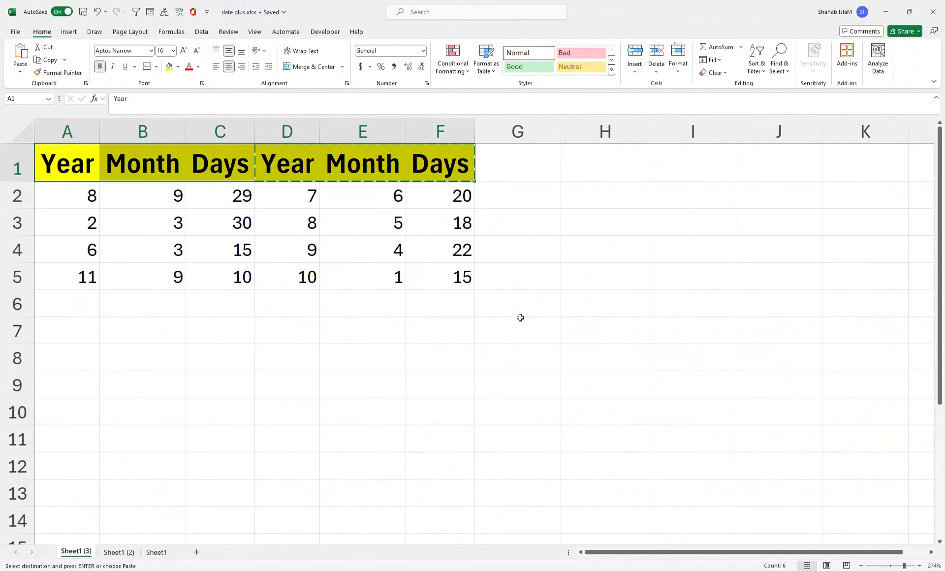
Enter a scratch value 67 in H7, then delete it
{"action": "left_click", "coordinate": [604, 323]}
{"action": "type", "text": "67"}
{"action": "key", "text": "Return"}
{"action": "left_click", "coordinate": [580, 328]}
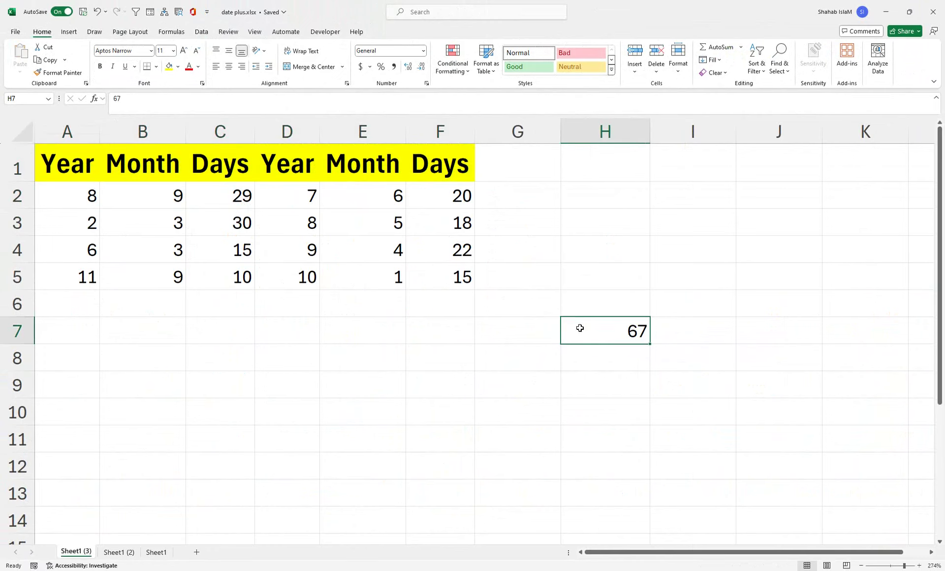
{"action": "key", "text": "Delete"}
{"action": "left_click", "coordinate": [342, 249]}
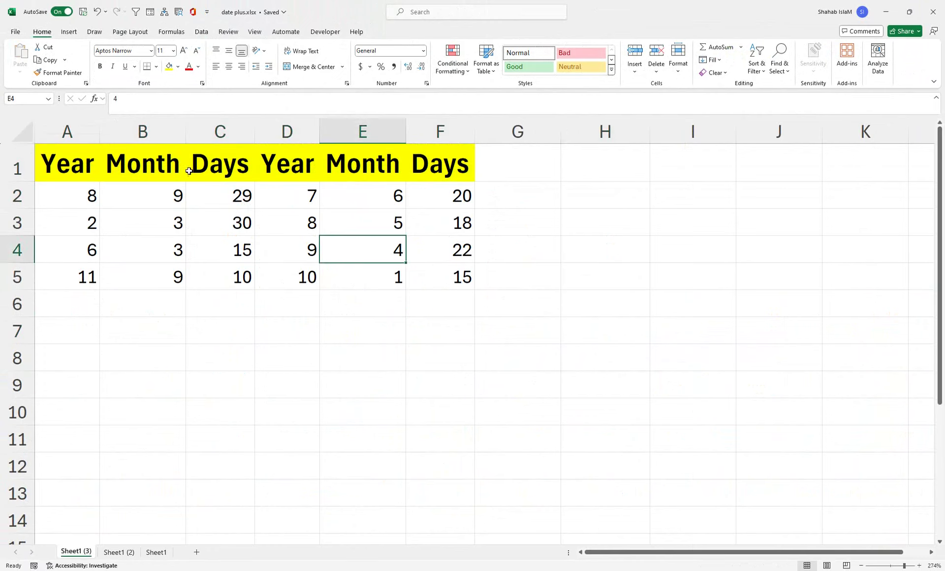
Give the D1:F1 headers a dark blue fill with white text
{"action": "left_click_drag", "start_coordinate": [274, 154], "coordinate": [414, 167]}
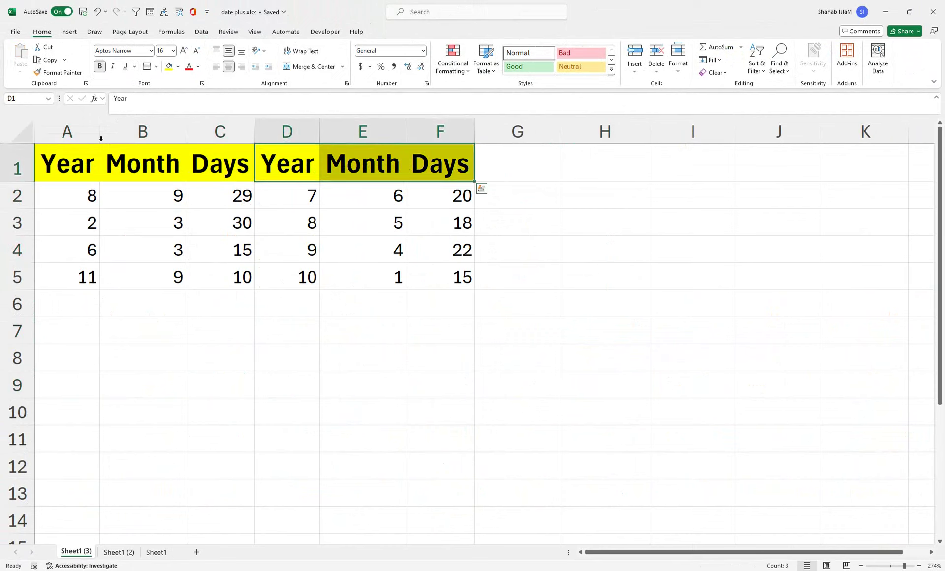
{"action": "left_click", "coordinate": [178, 68]}
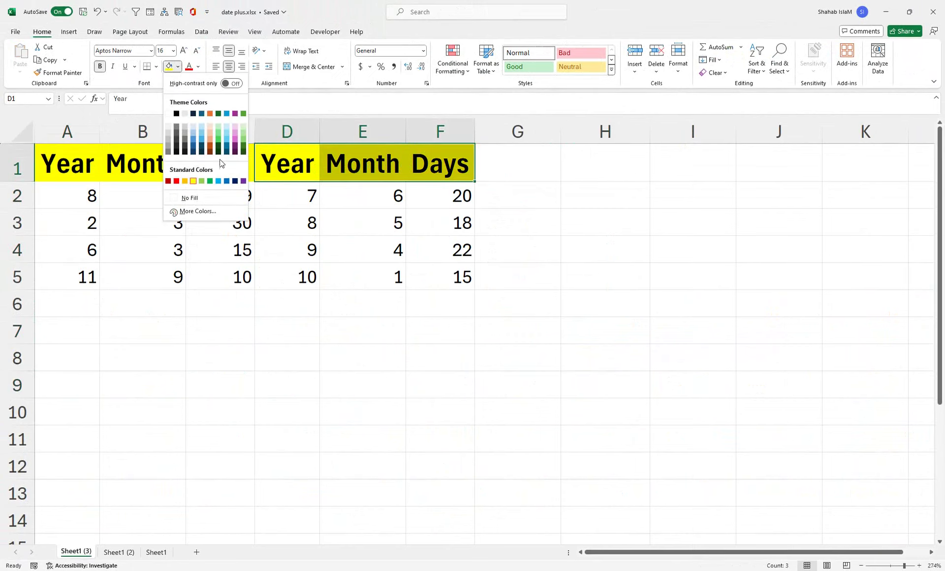
{"action": "left_click", "coordinate": [235, 182]}
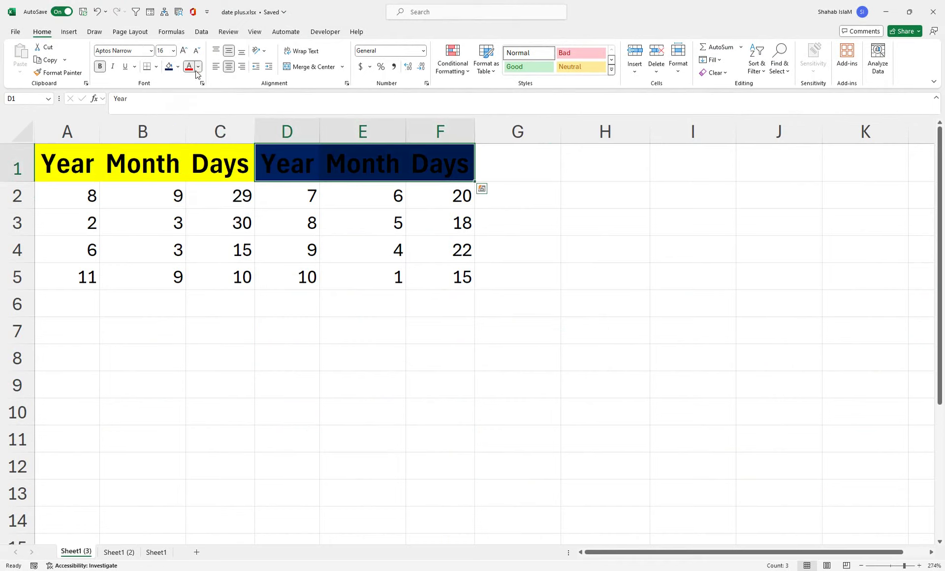
{"action": "left_click", "coordinate": [198, 67]}
{"action": "left_click", "coordinate": [188, 129]}
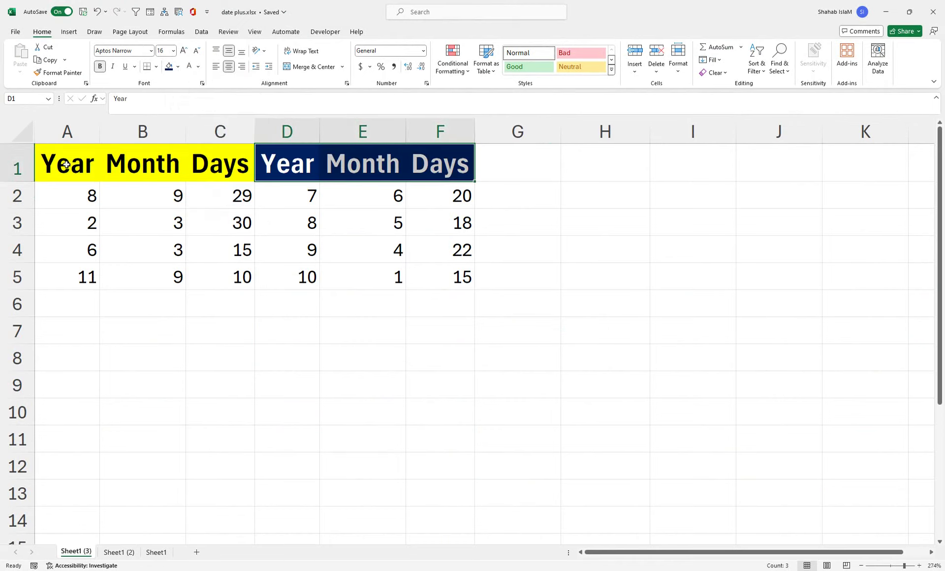
{"action": "right_click", "coordinate": [16, 165]}
Insert a blank top row and merge-and-center A1:C1 and D1:F1
{"action": "left_click", "coordinate": [22, 247]}
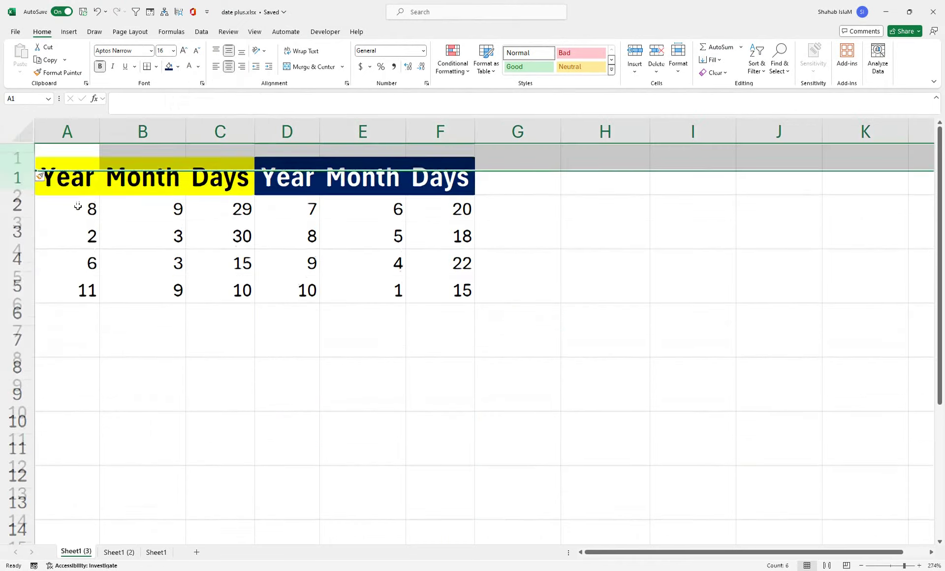
{"action": "left_click_drag", "start_coordinate": [84, 158], "coordinate": [192, 158]}
{"action": "left_click", "coordinate": [308, 66]}
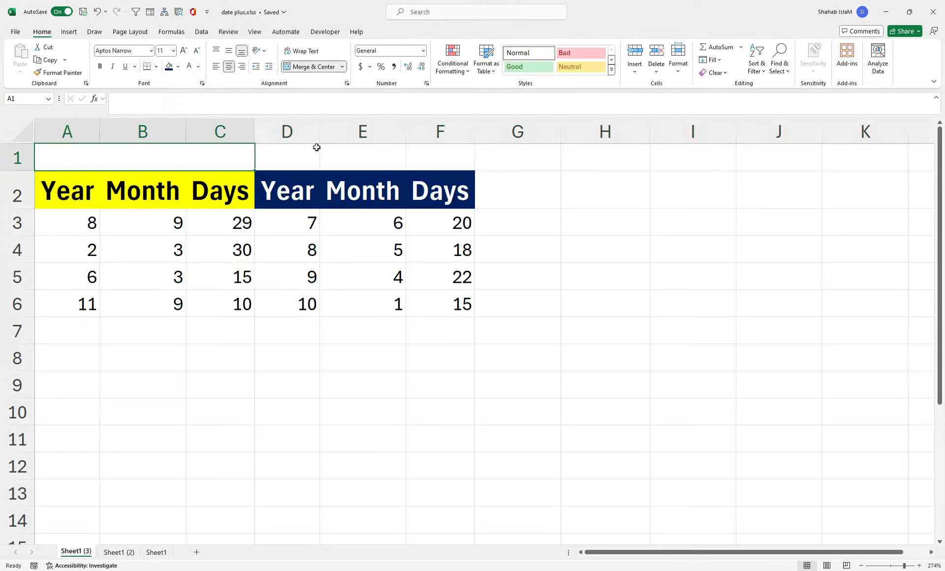
{"action": "left_click_drag", "start_coordinate": [317, 147], "coordinate": [443, 157]}
{"action": "left_click", "coordinate": [309, 66]}
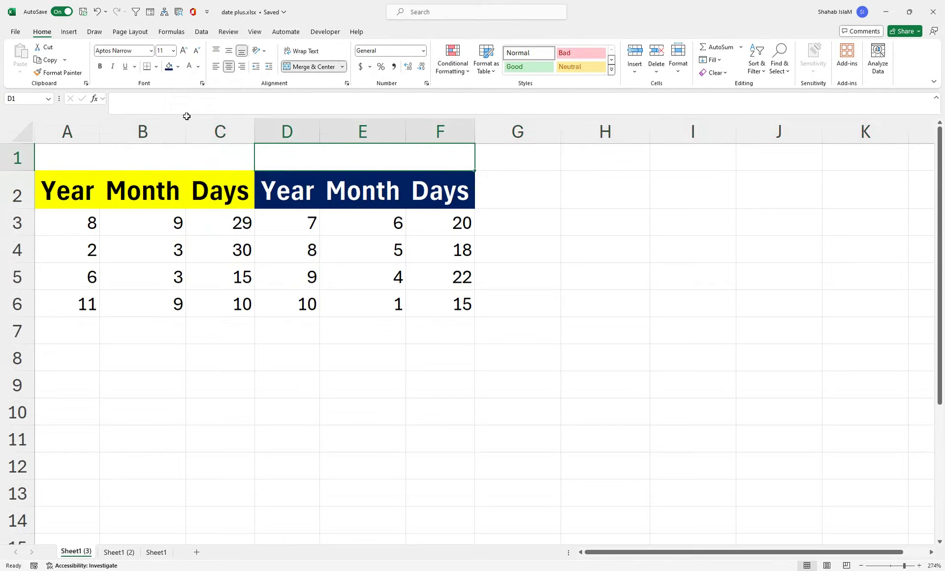
Enter the titles 'First Period' in A1 and 'Second Period' in D1
{"action": "left_click", "coordinate": [191, 157]}
{"action": "key", "text": "ctrl+1"}
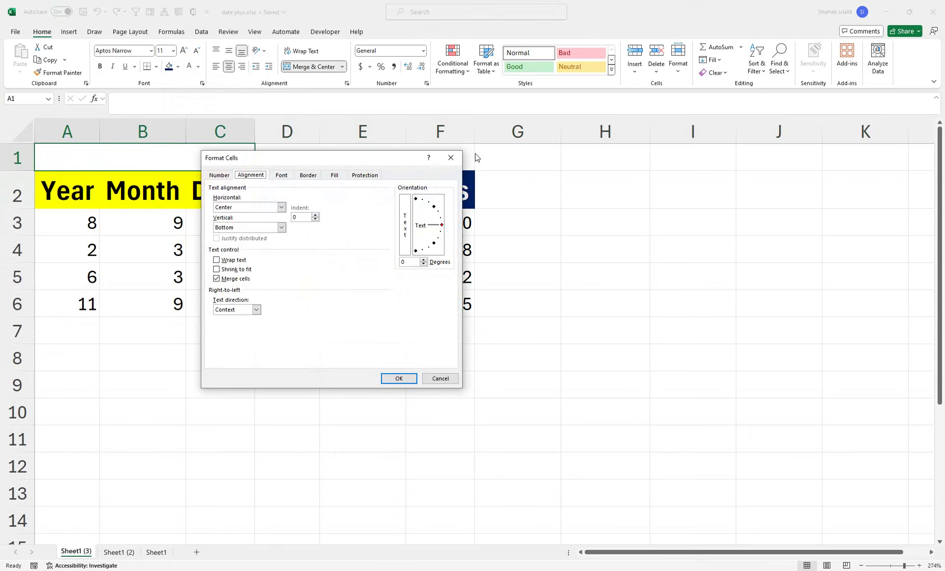
{"action": "key", "text": "Escape"}
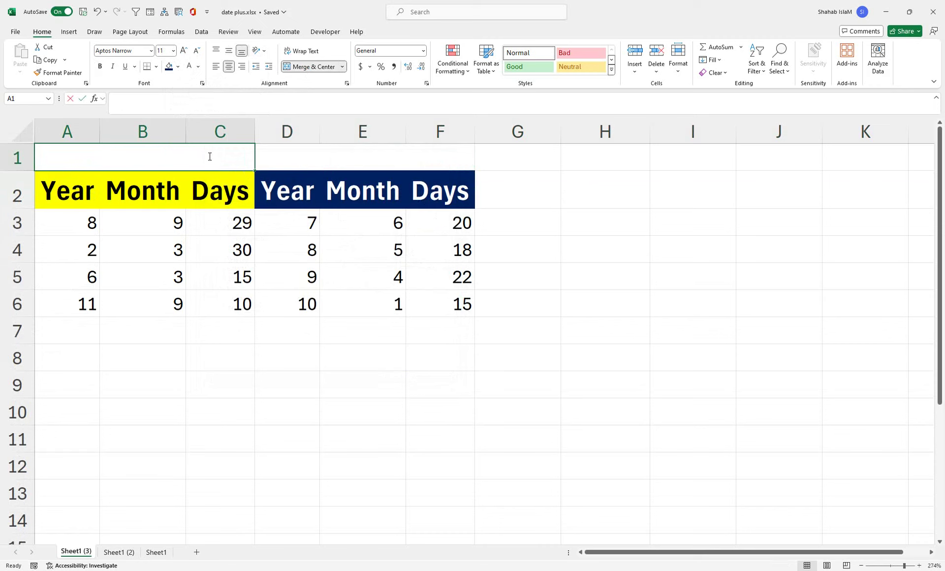
{"action": "type", "text": "First"}
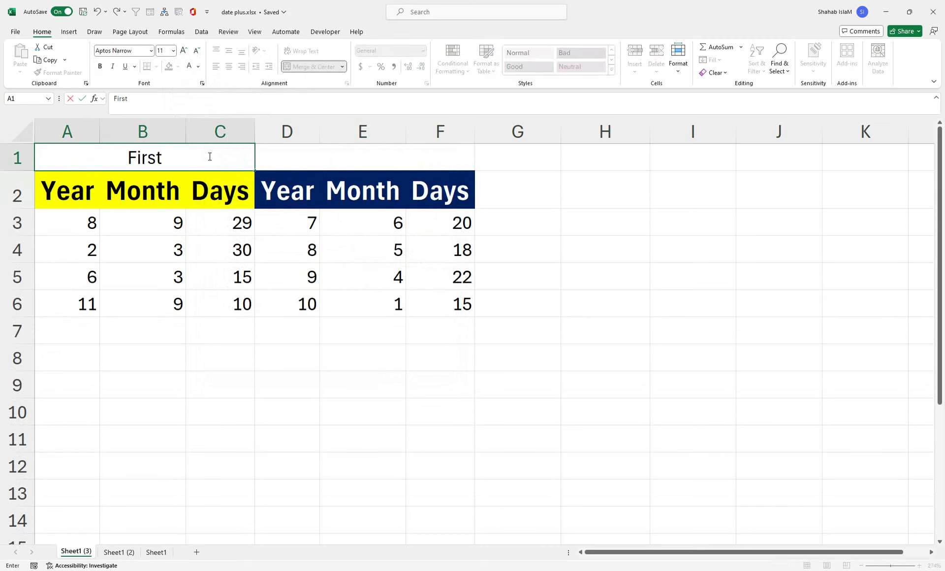
{"action": "type", "text": "Du"}
{"action": "key", "text": "BackSpace"}
{"action": "key", "text": "BackSpace"}
{"action": "type", "text": "Perio"}
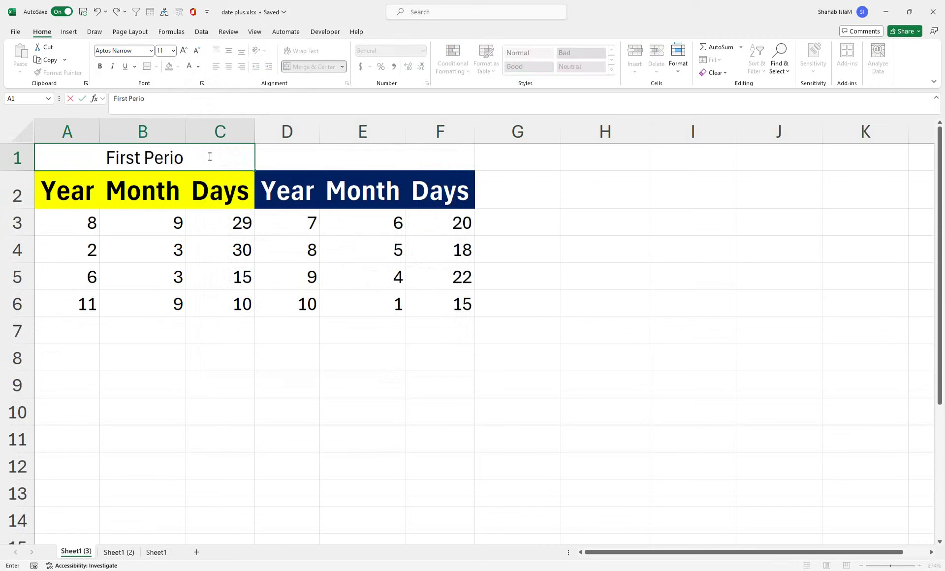
{"action": "type", "text": "d"}
{"action": "key", "text": "Tab"}
{"action": "type", "text": "Se"}
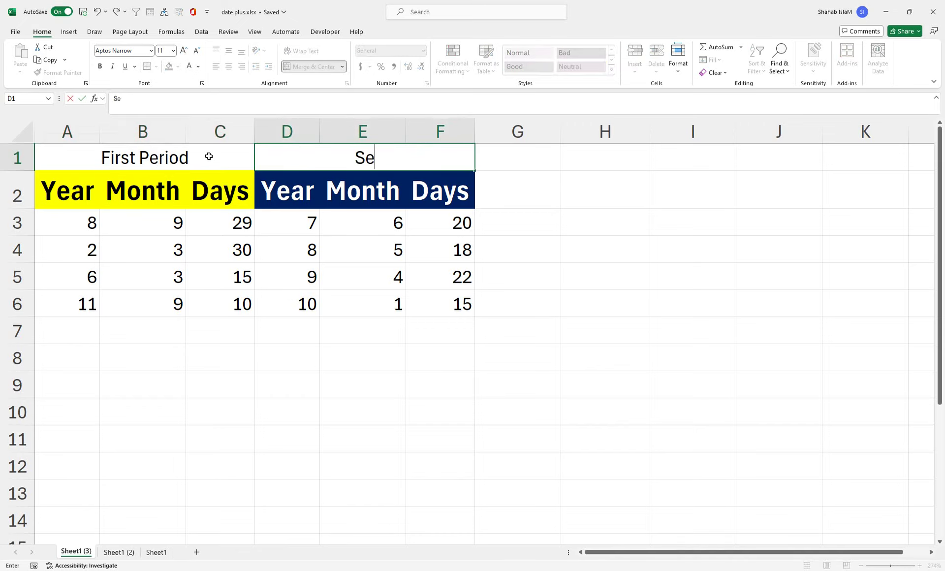
{"action": "type", "text": "cond "}
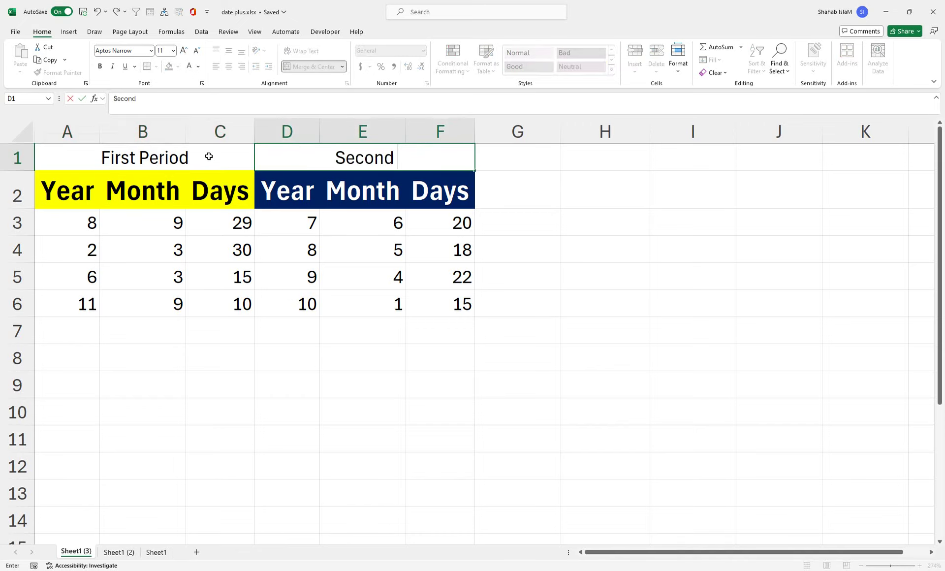
{"action": "type", "text": "Period"}
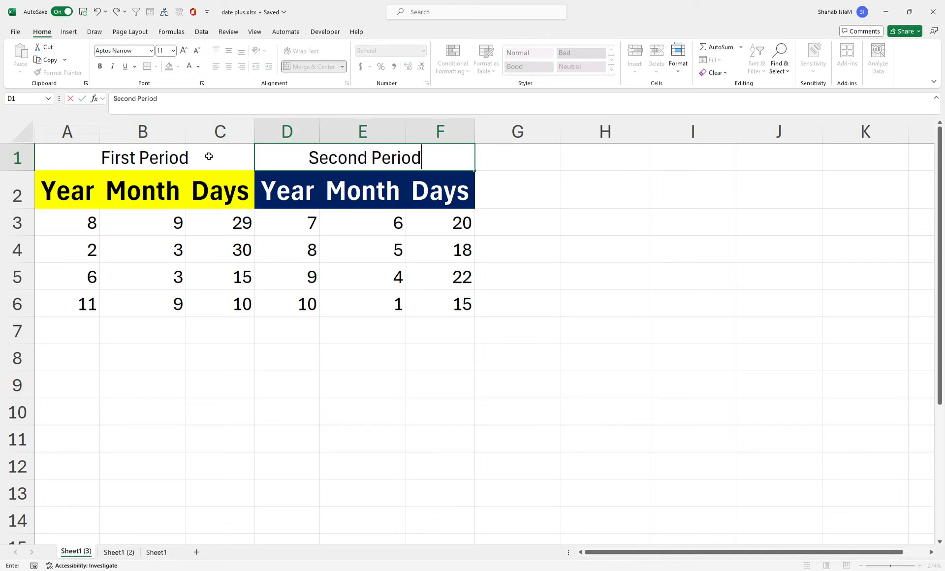
{"action": "left_click", "coordinate": [276, 250]}
{"action": "left_click", "coordinate": [296, 164]}
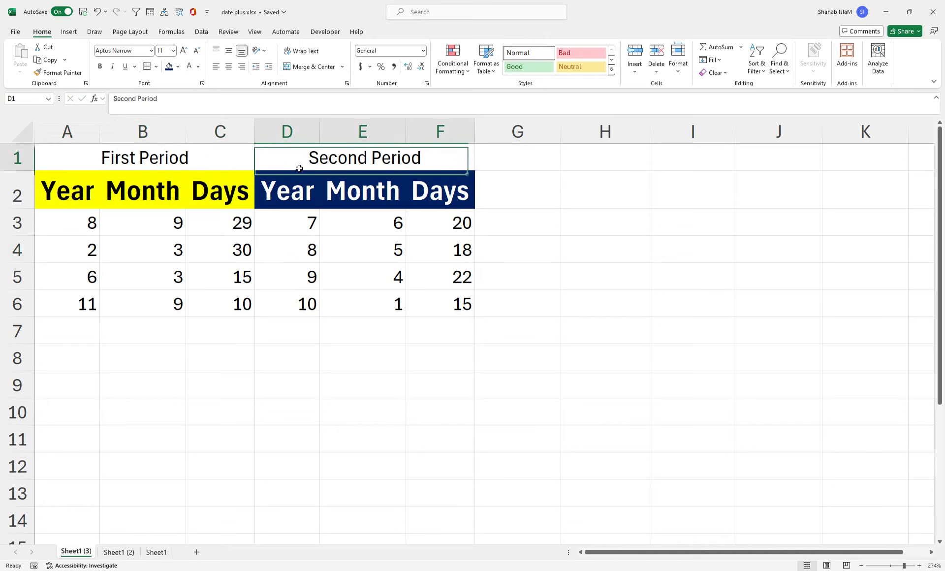
Make both period titles bold, 14 pt on a light grey fill, and widen column G
{"action": "left_click", "coordinate": [226, 158], "text": "ctrl"}
{"action": "left_click", "coordinate": [98, 67]}
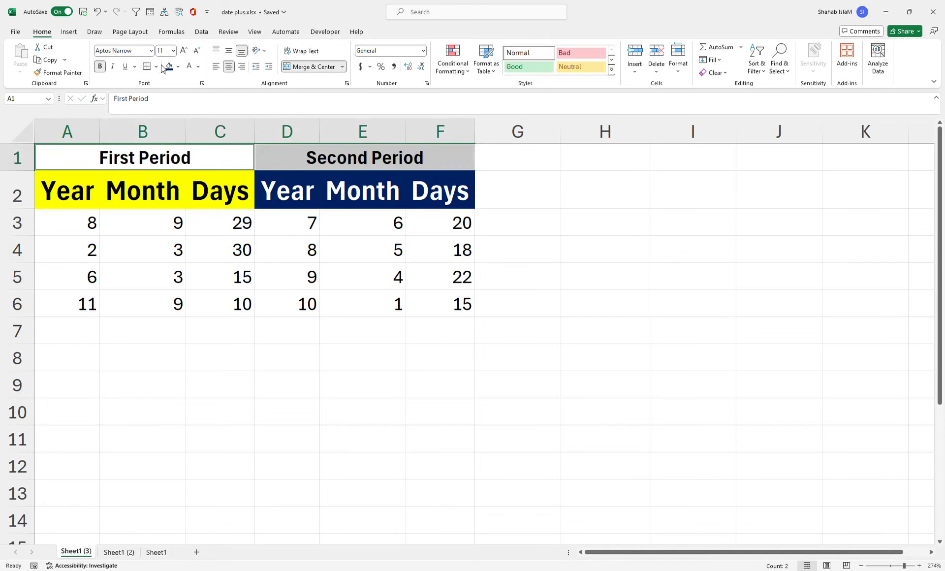
{"action": "left_click", "coordinate": [178, 67]}
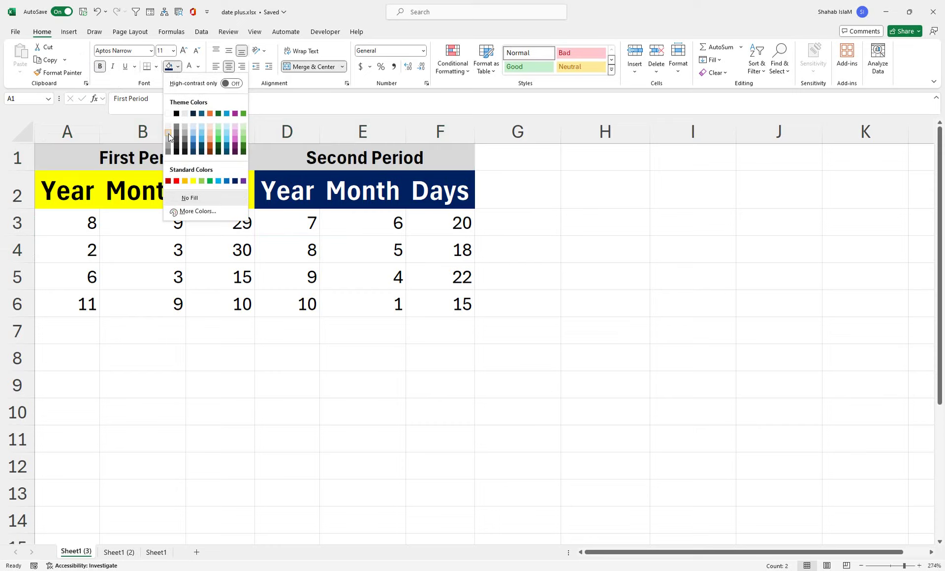
{"action": "left_click", "coordinate": [169, 127]}
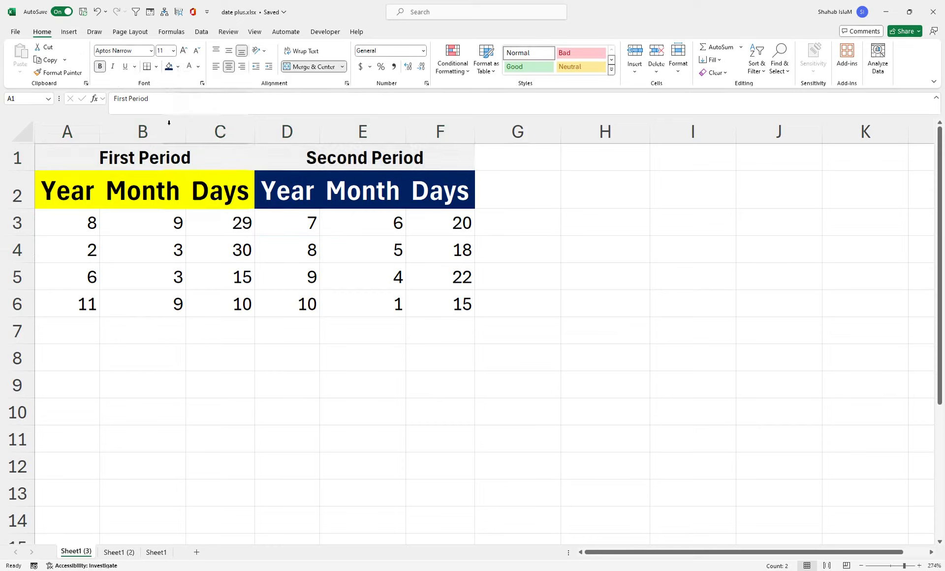
{"action": "left_click", "coordinate": [184, 51]}
{"action": "left_click", "coordinate": [184, 51]}
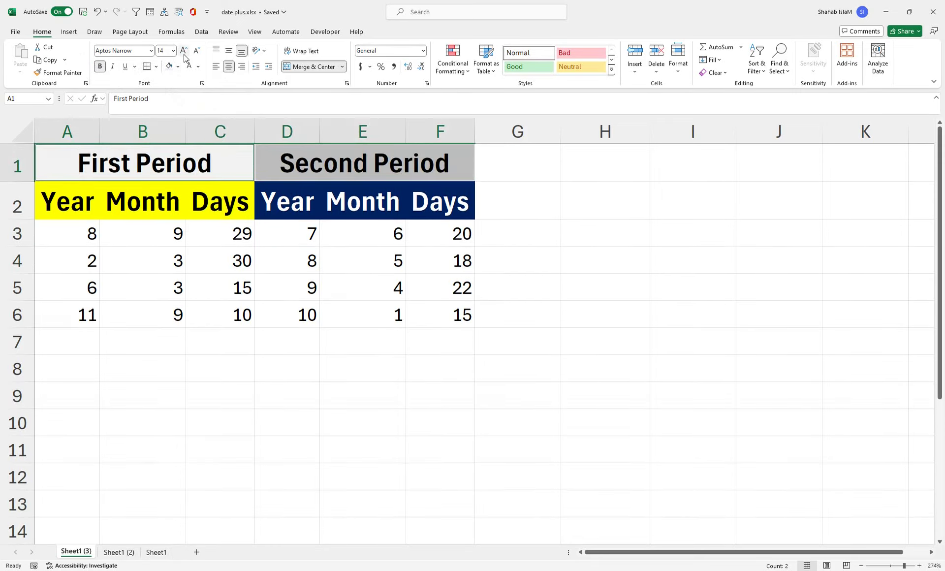
{"action": "left_click", "coordinate": [349, 259]}
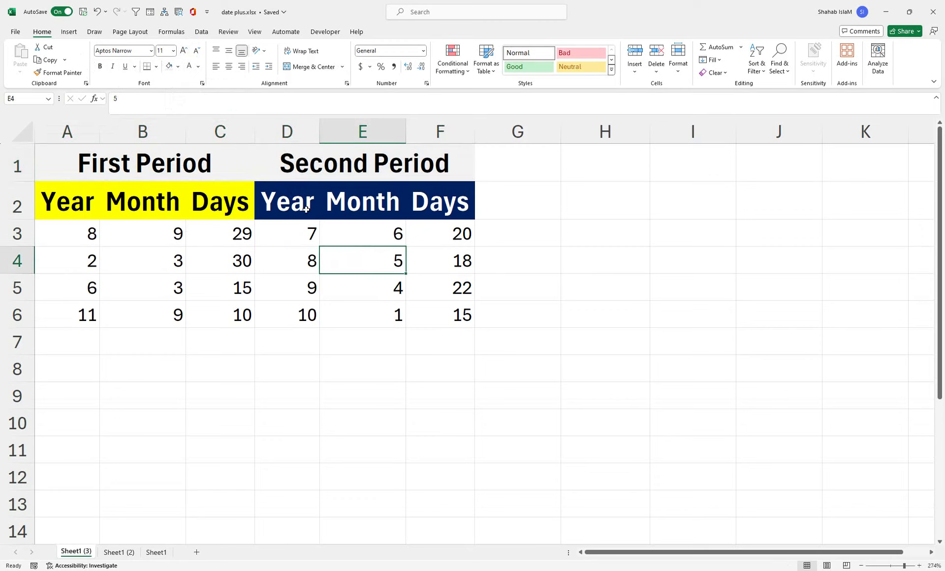
{"action": "left_click_drag", "start_coordinate": [563, 142], "coordinate": [569, 143]}
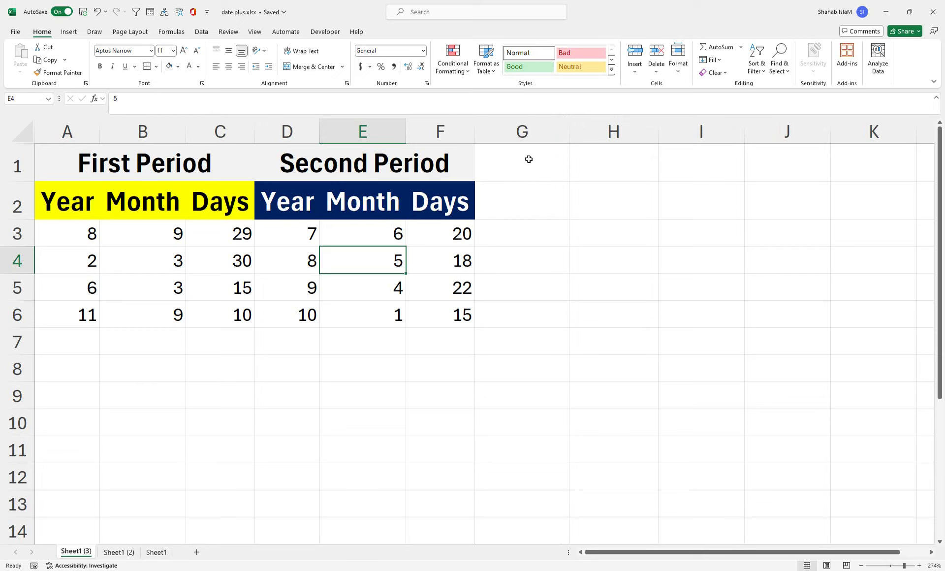
Type 'Merge Section' in G1 and merge-and-center it across G1:I1
{"action": "left_click_drag", "start_coordinate": [527, 158], "coordinate": [670, 164]}
{"action": "type", "text": "M"}
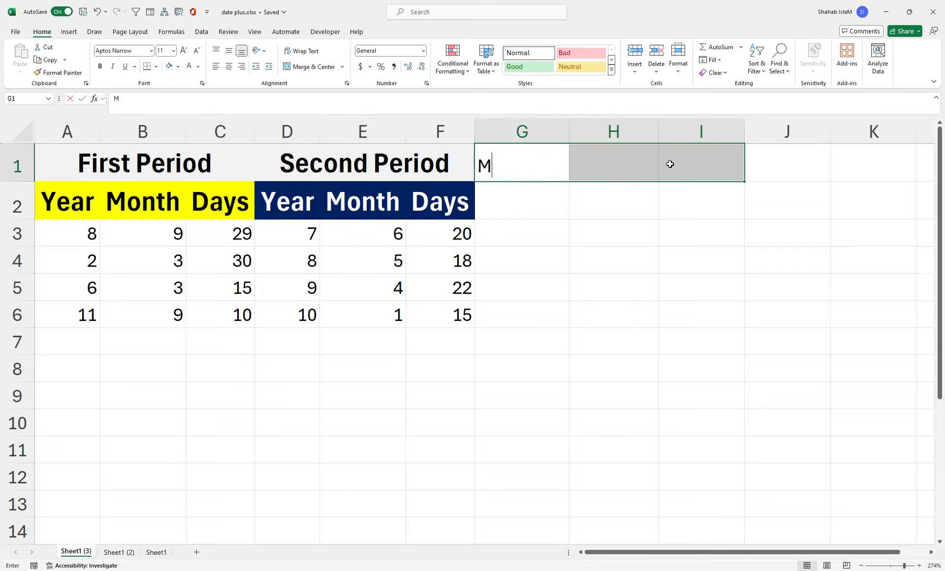
{"action": "type", "text": "erge Se"}
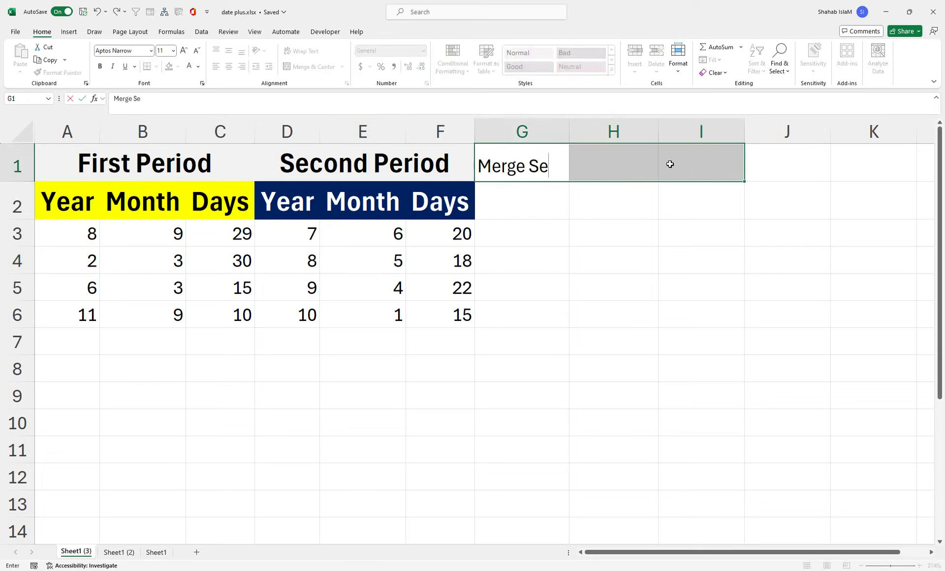
{"action": "type", "text": "ction"}
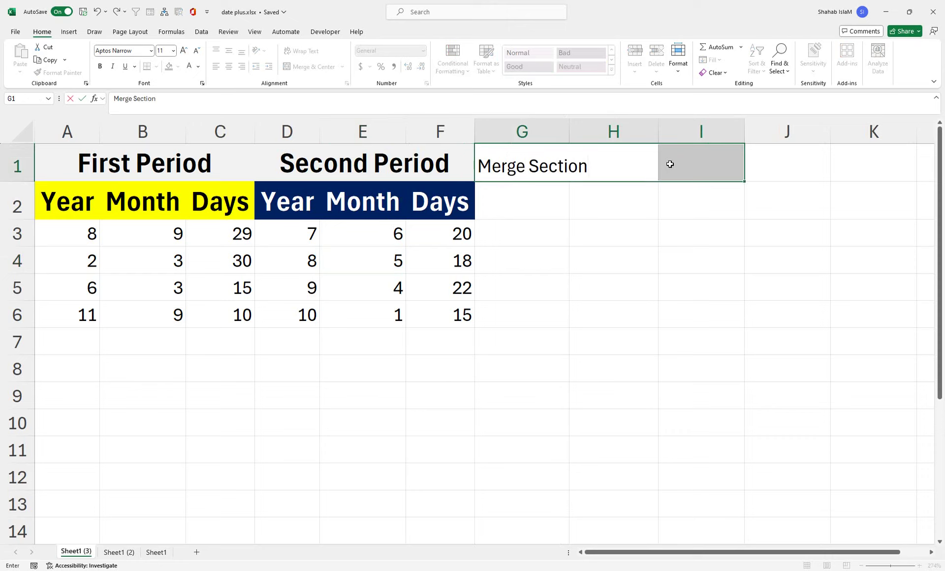
{"action": "left_click_drag", "start_coordinate": [670, 164], "coordinate": [670, 165]}
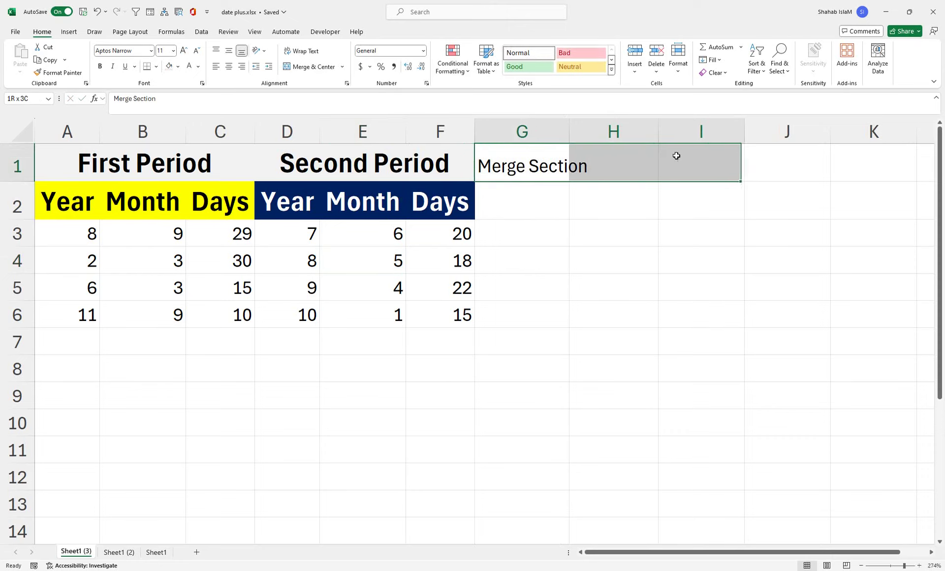
{"action": "left_click", "coordinate": [302, 68]}
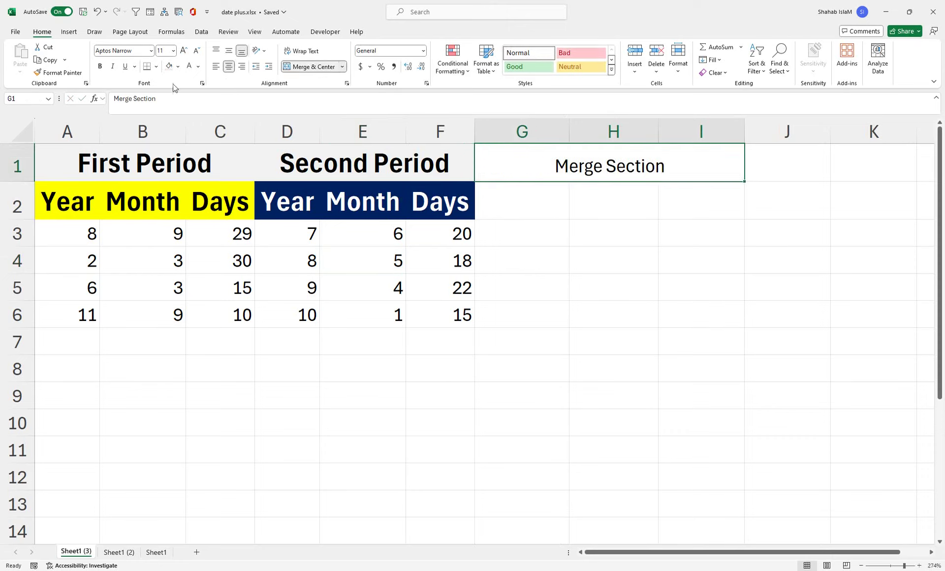
Give the Merge Section title a light grey fill, bold, and size 14
{"action": "left_click", "coordinate": [169, 66]}
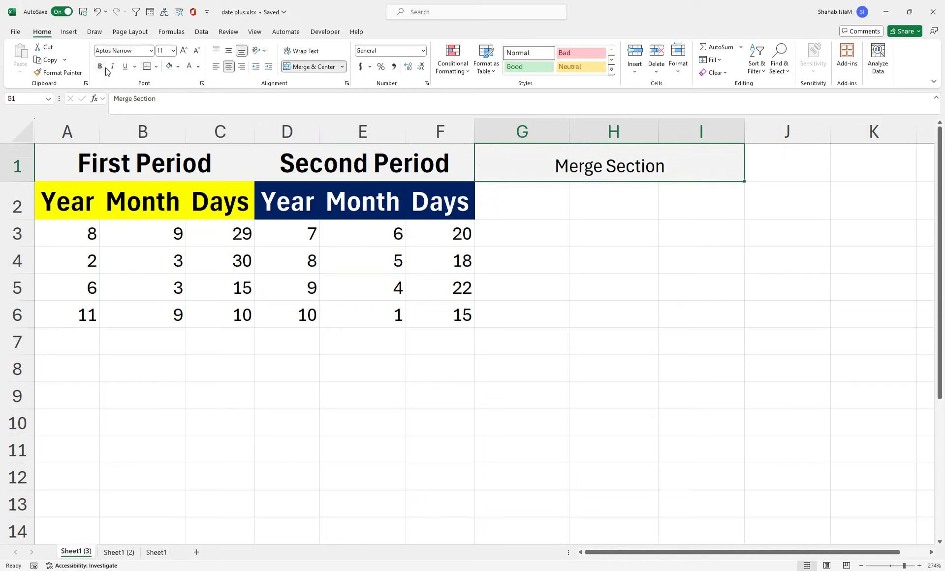
{"action": "left_click", "coordinate": [100, 66]}
{"action": "left_click", "coordinate": [184, 50]}
{"action": "left_click", "coordinate": [184, 50]}
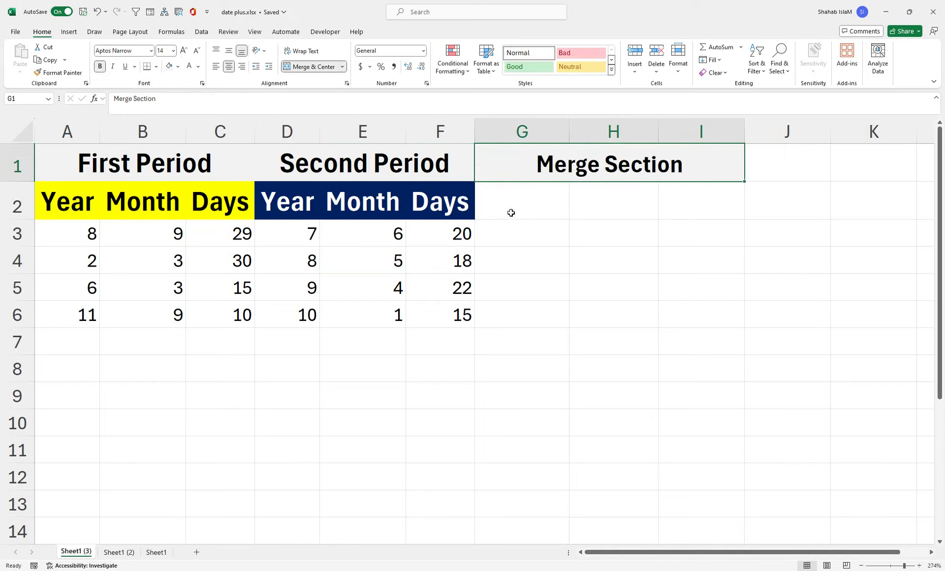
Copy the Year, Month, Days headers from D2:F2 into G2:I2 and fill them dark red
{"action": "left_click_drag", "start_coordinate": [317, 200], "coordinate": [429, 197]}
{"action": "key", "text": "ctrl+c"}
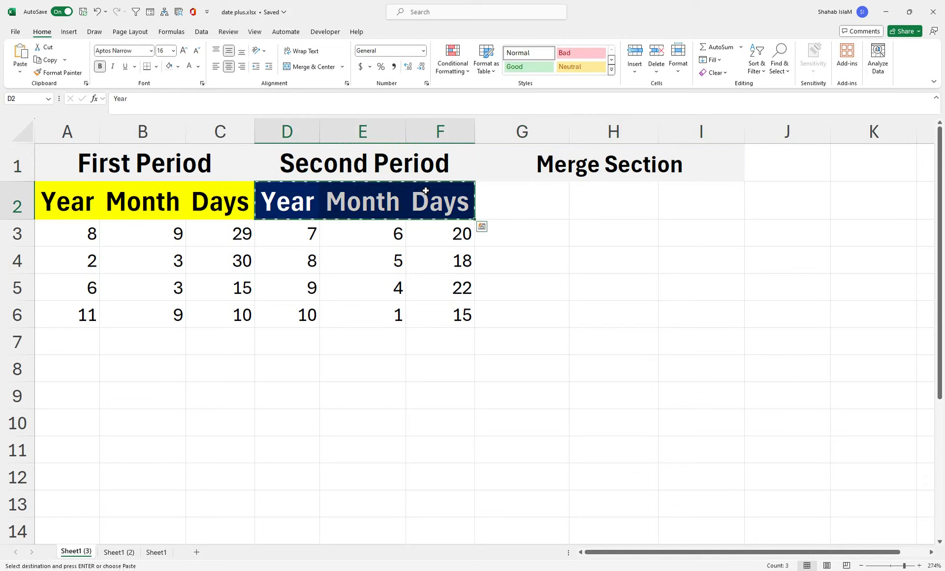
{"action": "key", "text": "ctrl+q"}
{"action": "left_click", "coordinate": [543, 211]}
{"action": "key", "text": "ctrl+v"}
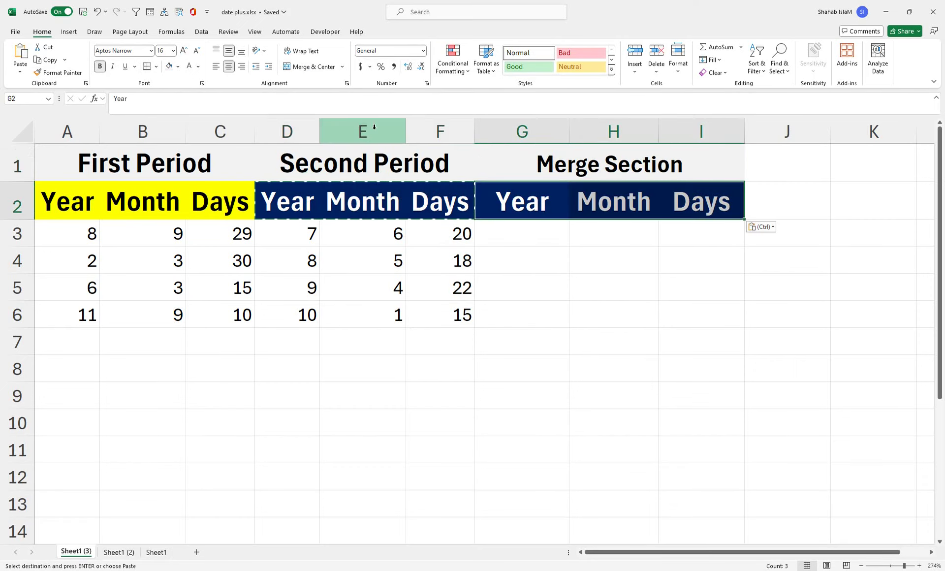
{"action": "left_click", "coordinate": [178, 66]}
{"action": "left_click", "coordinate": [169, 184]}
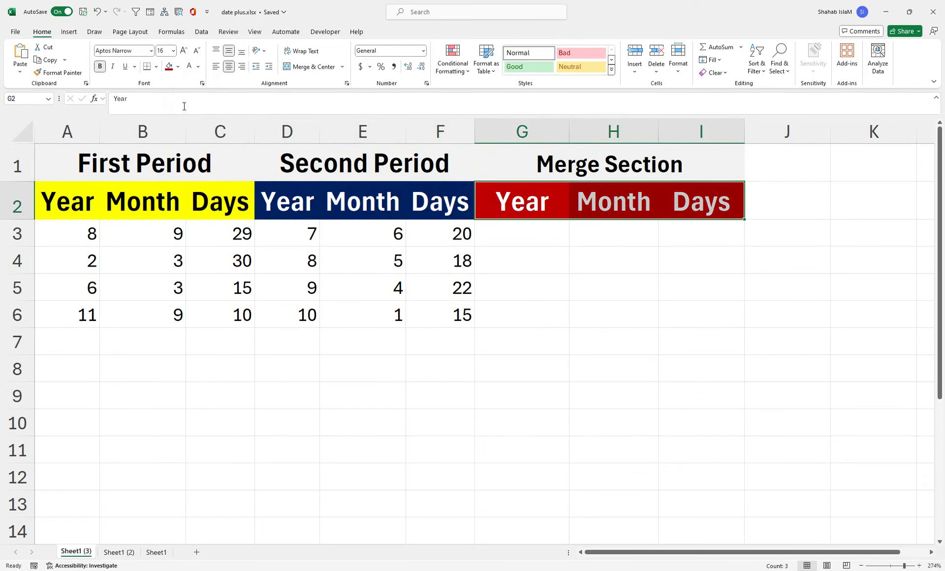
{"action": "left_click", "coordinate": [513, 237]}
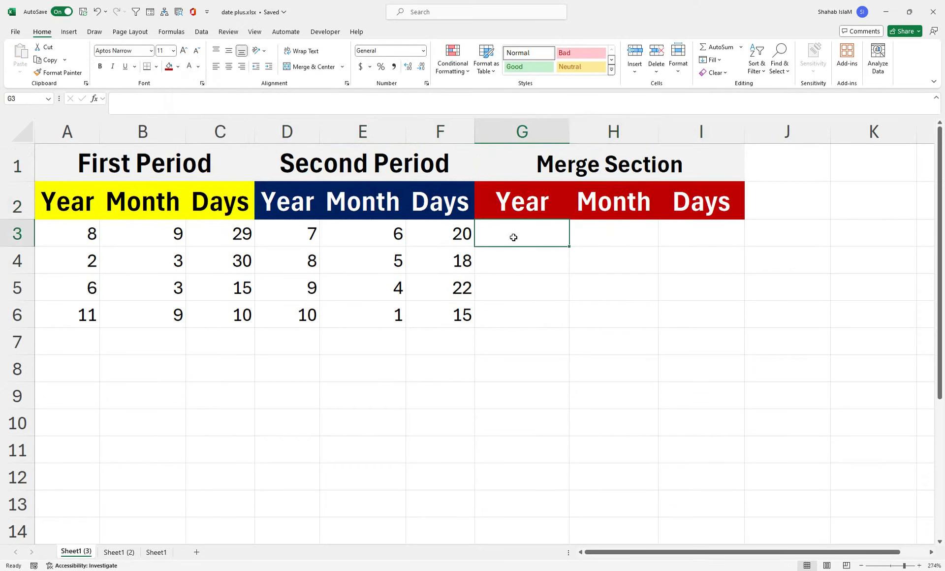
Enter =A3+D3 in G3 and fill it down to G6 for the Year totals
{"action": "type", "text": "="}
{"action": "left_click", "coordinate": [83, 229]}
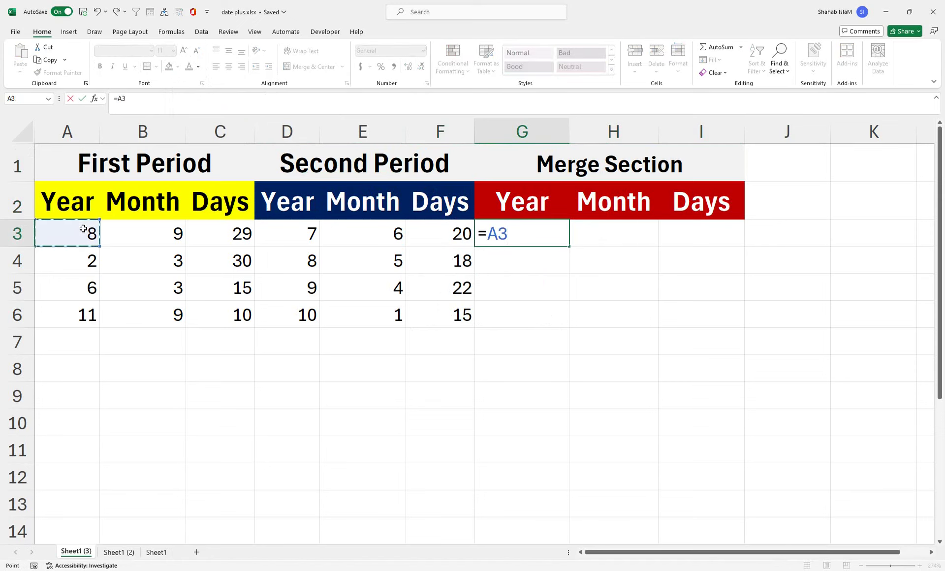
{"action": "type", "text": "+"}
{"action": "left_click", "coordinate": [275, 234]}
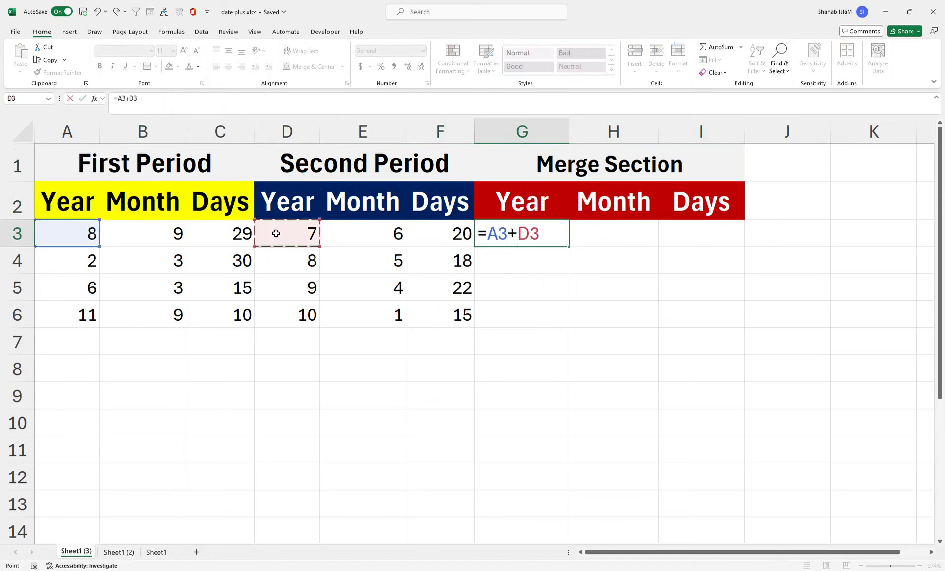
{"action": "key", "text": "Return"}
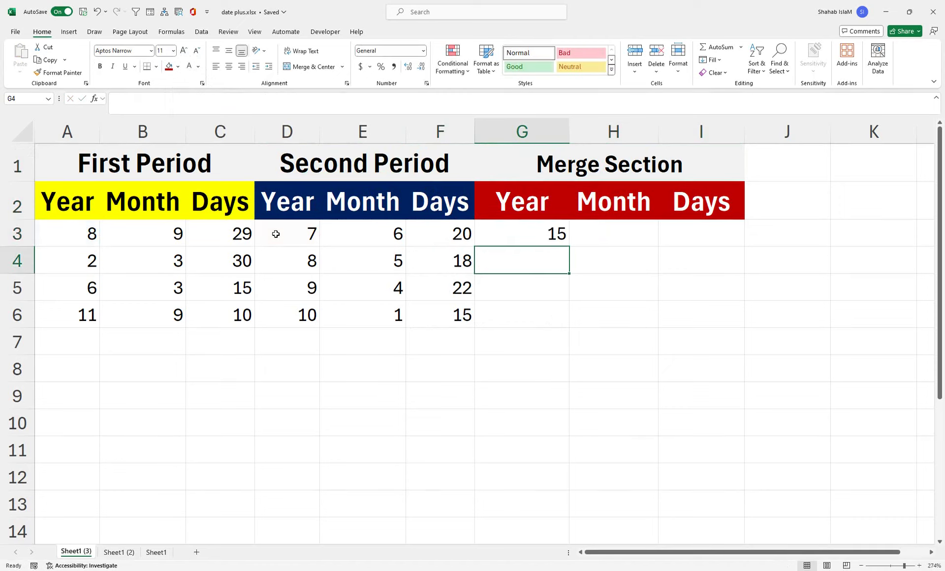
{"action": "left_click", "coordinate": [505, 234]}
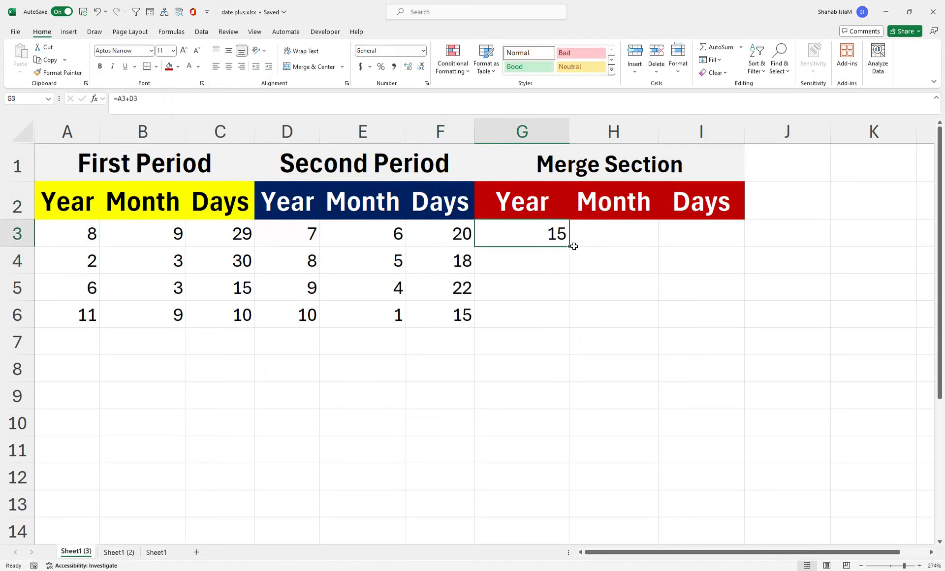
{"action": "left_click_drag", "start_coordinate": [571, 247], "coordinate": [571, 327]}
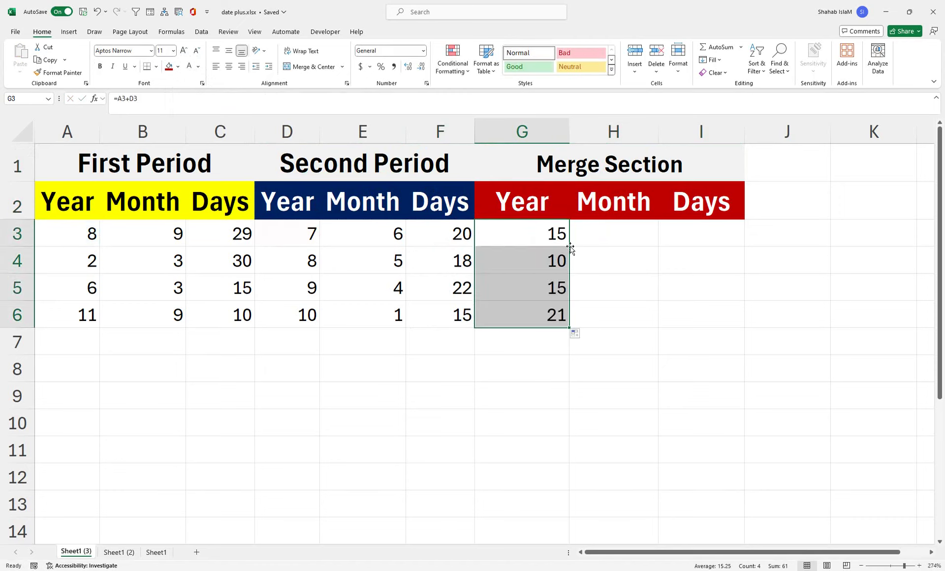
Enter =B3+E3 in H3 and fill it down to H6 for the Month totals
{"action": "left_click", "coordinate": [600, 228]}
{"action": "type", "text": "="}
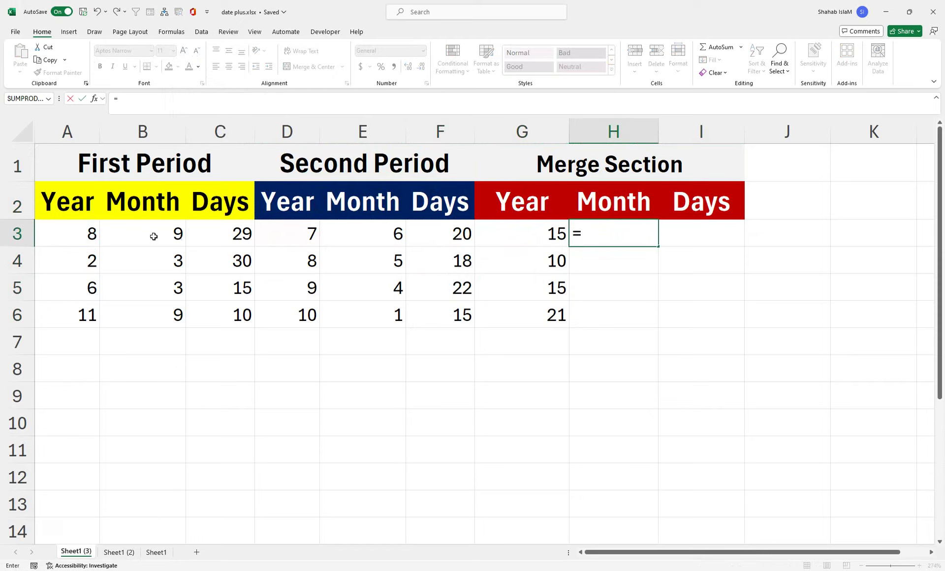
{"action": "left_click", "coordinate": [153, 236]}
{"action": "type", "text": "+"}
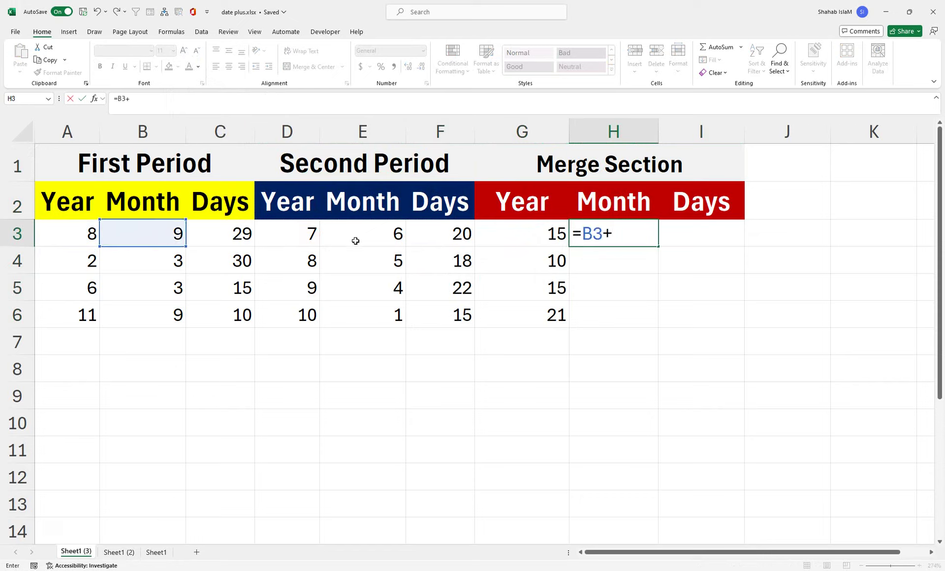
{"action": "left_click", "coordinate": [372, 236]}
{"action": "key", "text": "Return"}
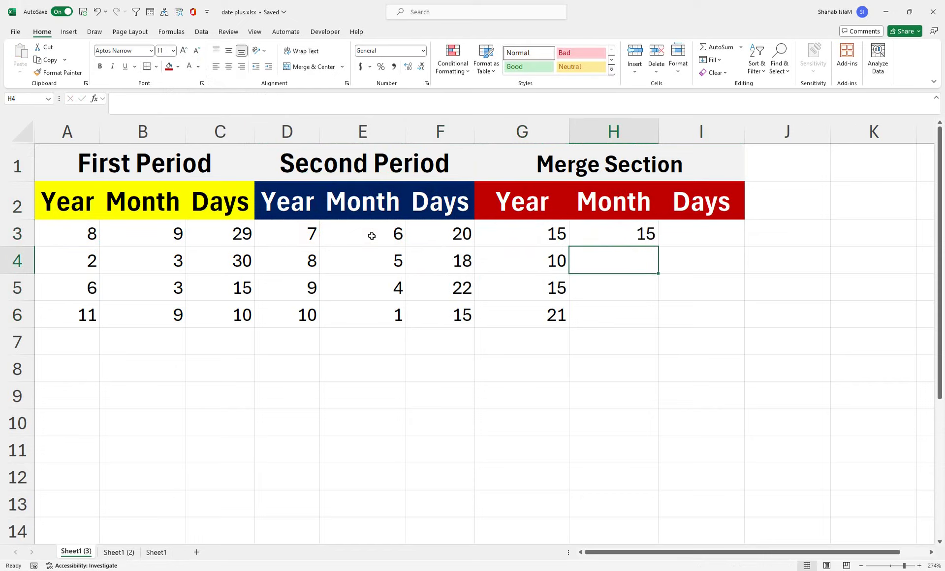
{"action": "left_click", "coordinate": [640, 235]}
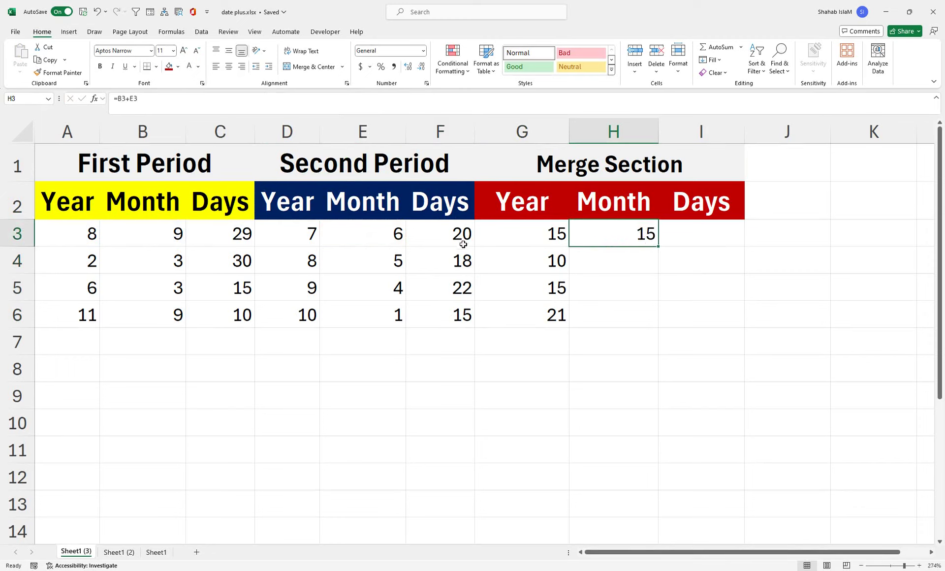
{"action": "left_click_drag", "start_coordinate": [660, 247], "coordinate": [660, 325]}
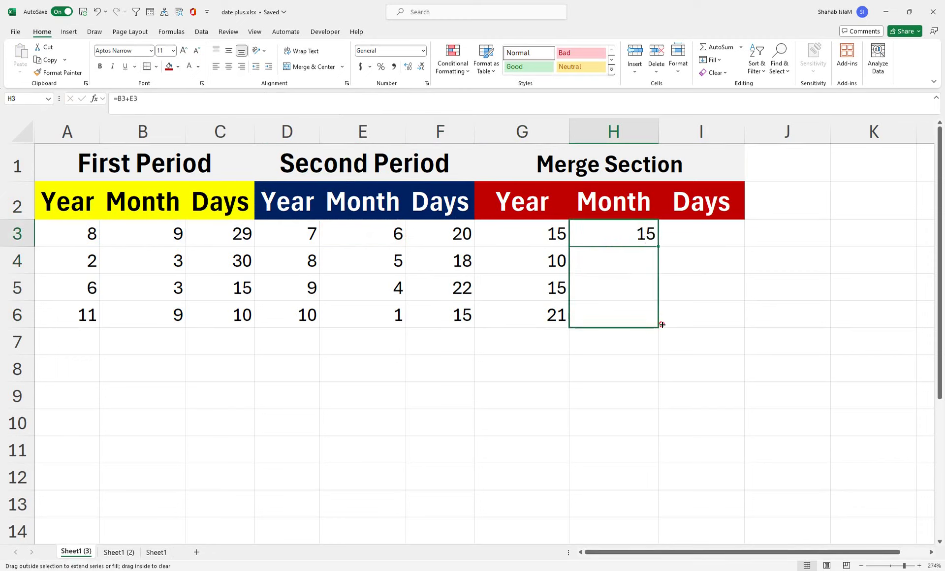
Enter =C3+F3 in I3 and fill it down to I6 for the Days totals
{"action": "left_click", "coordinate": [707, 243]}
{"action": "type", "text": "="}
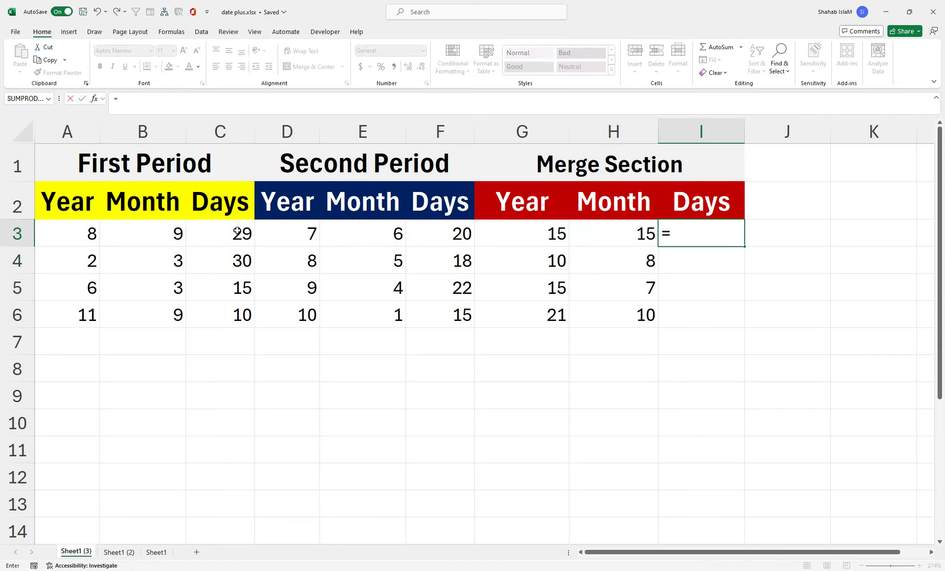
{"action": "left_click", "coordinate": [238, 230]}
{"action": "type", "text": "+"}
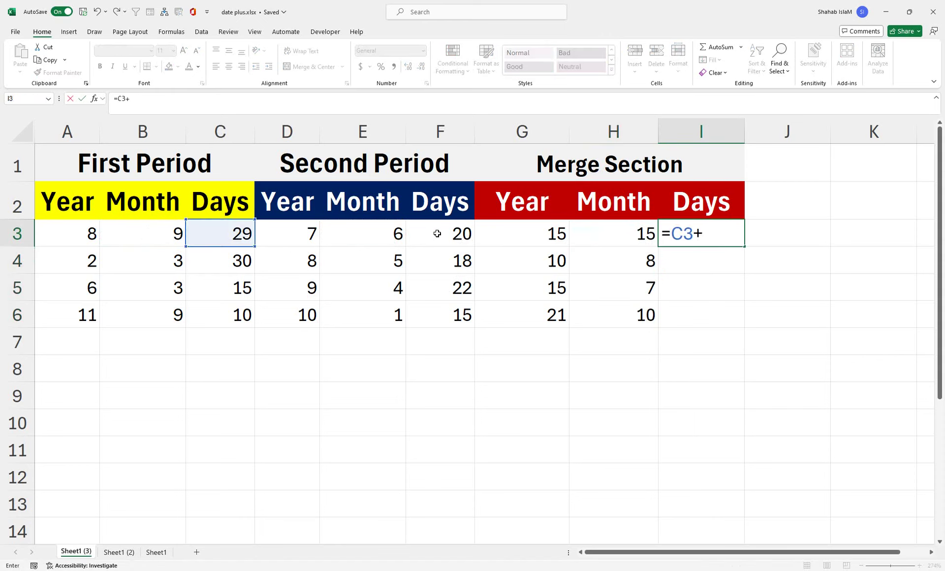
{"action": "left_click", "coordinate": [441, 235]}
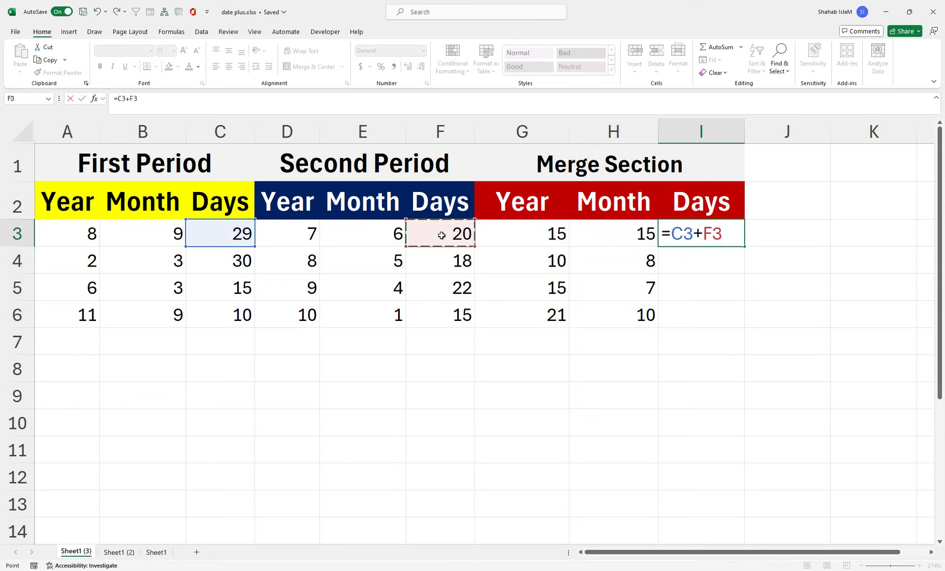
{"action": "key", "text": "Return"}
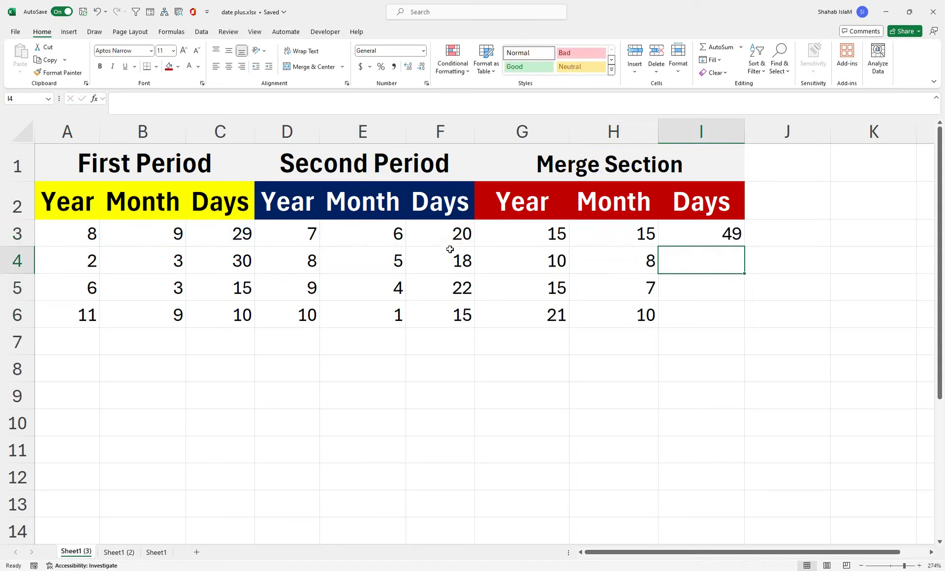
{"action": "left_click", "coordinate": [738, 239]}
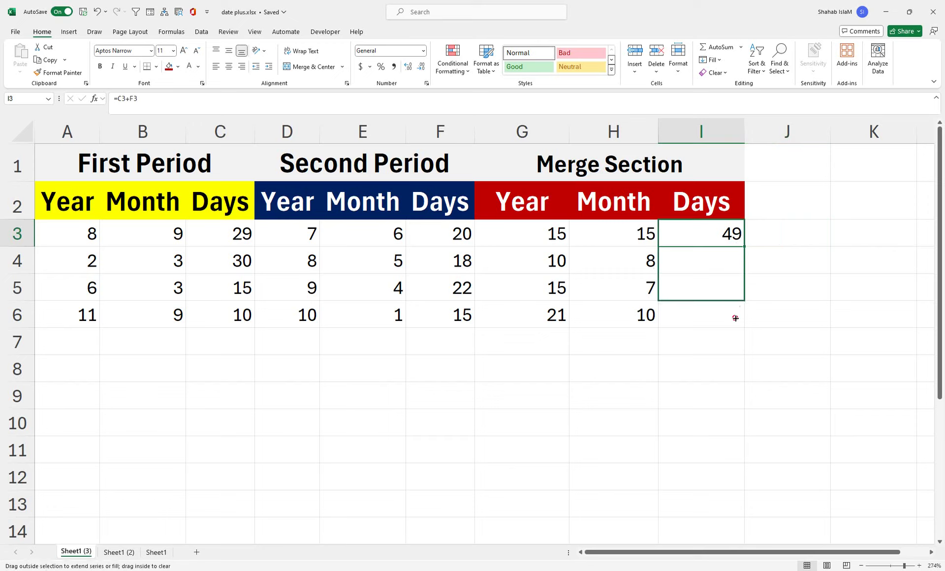
{"action": "left_click_drag", "start_coordinate": [746, 247], "coordinate": [737, 320]}
{"action": "left_click", "coordinate": [537, 225]}
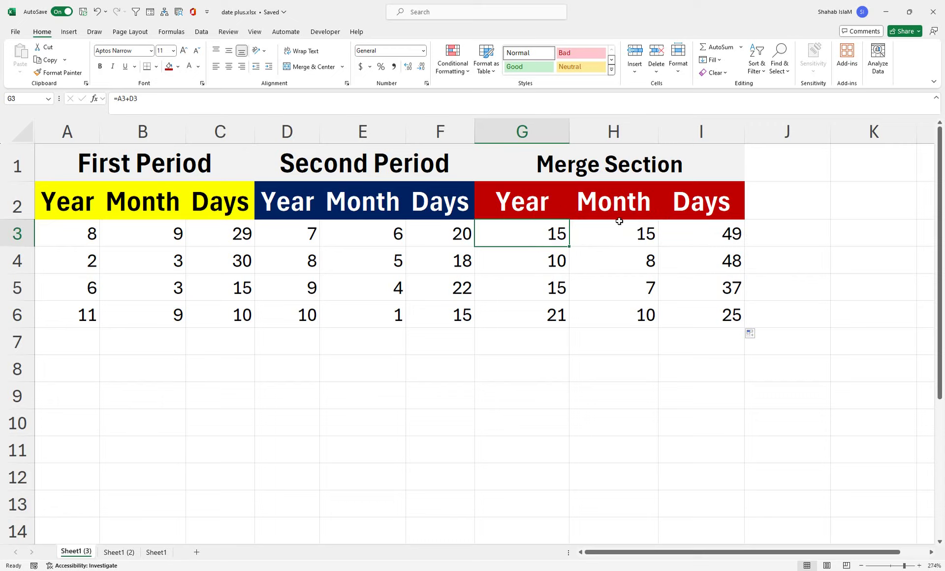
{"action": "left_click", "coordinate": [614, 235]}
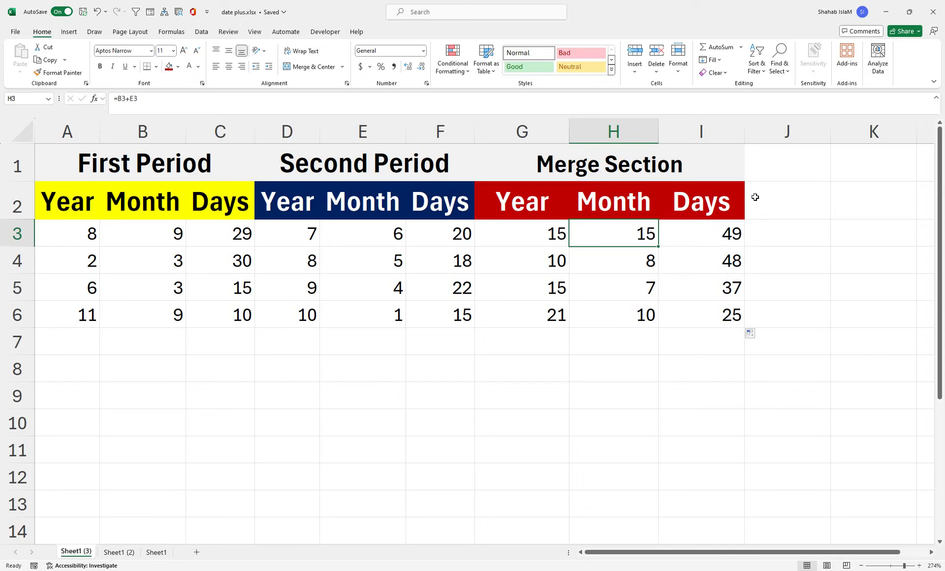
Type the headers yd, md and d into J2, K2 and L2
{"action": "left_click_drag", "start_coordinate": [882, 242], "coordinate": [936, 242]}
{"action": "left_click", "coordinate": [378, 203]}
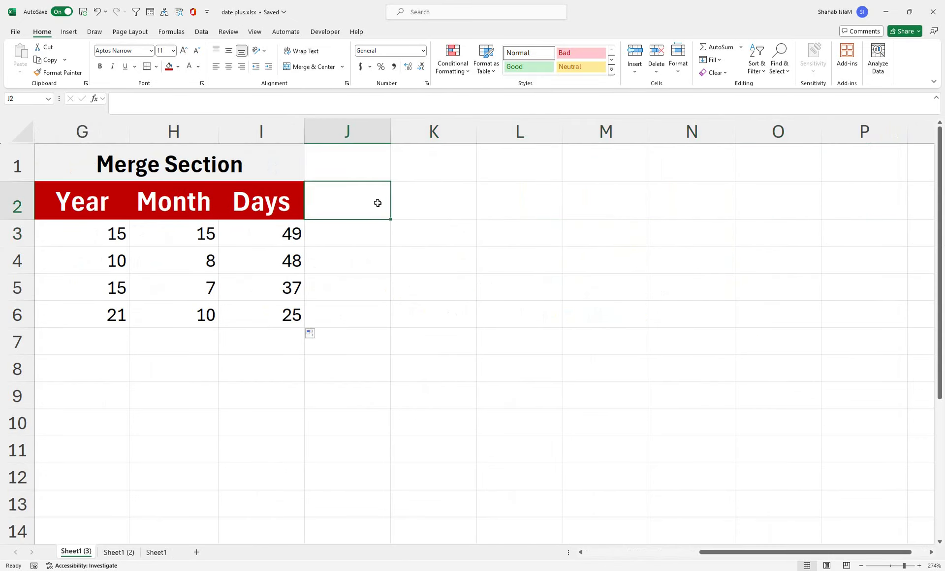
{"action": "type", "text": "yd"}
{"action": "key", "text": "Tab"}
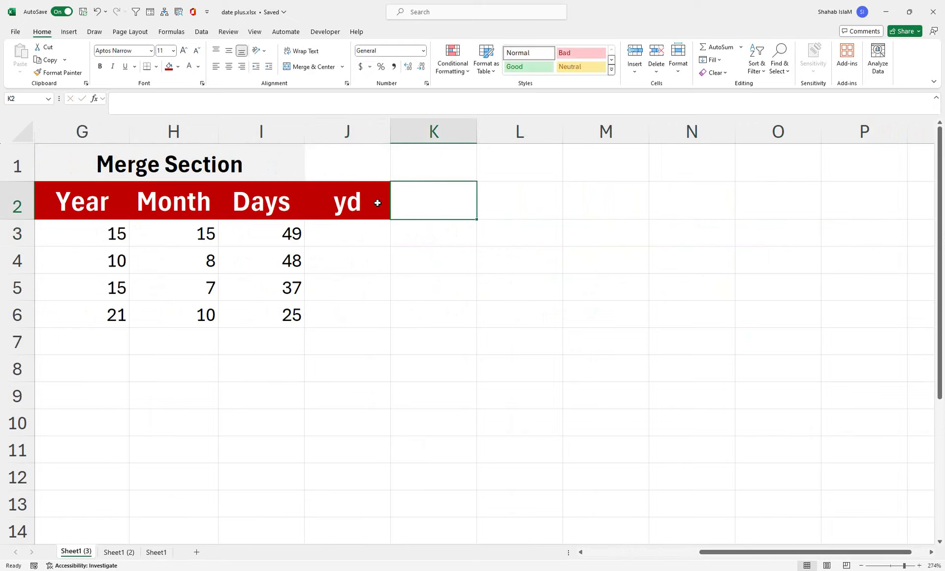
{"action": "type", "text": "md"}
{"action": "key", "text": "Tab"}
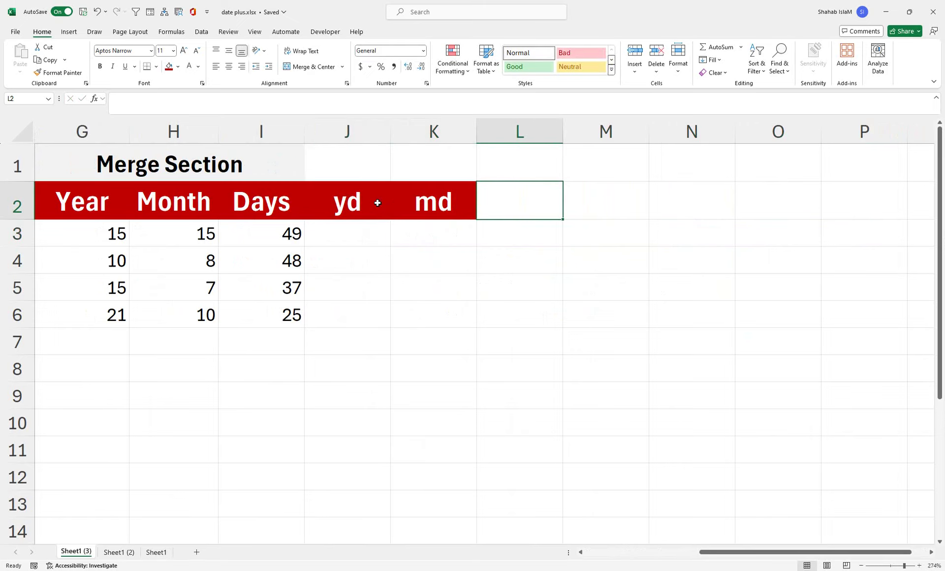
{"action": "type", "text": "d"}
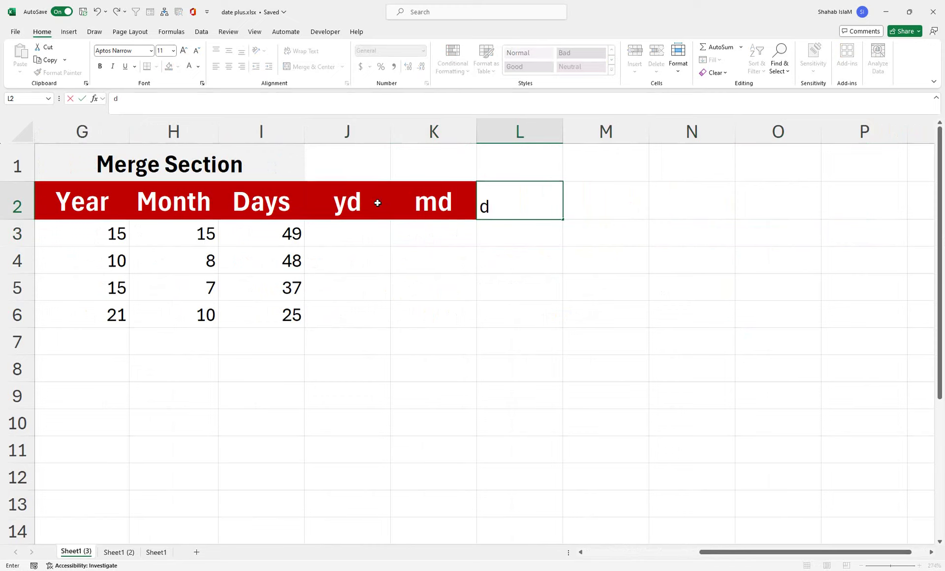
{"action": "key", "text": "Return"}
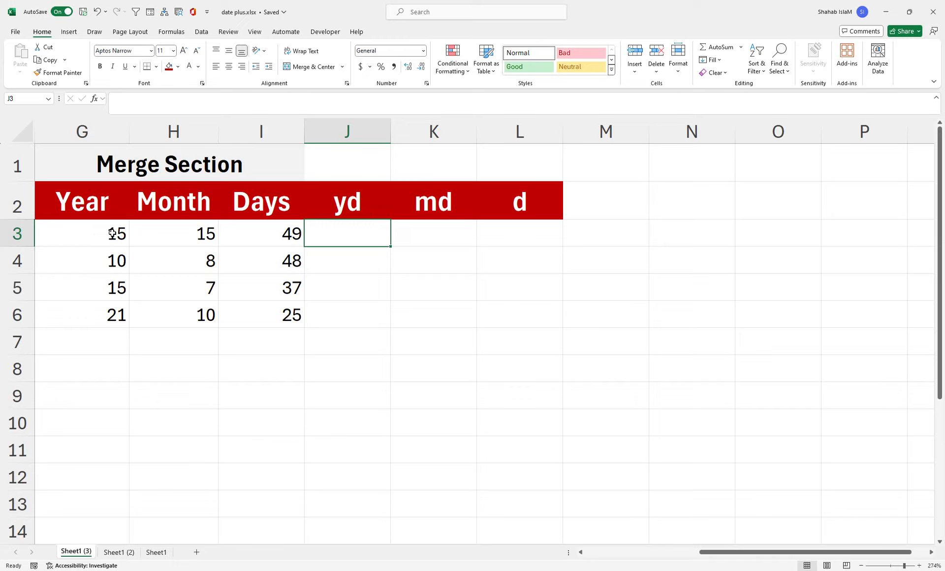
Enter =G3*365 in J3 and fill it down to J6, giving 5475, 3650, 5475, 7665
{"action": "type", "text": "="}
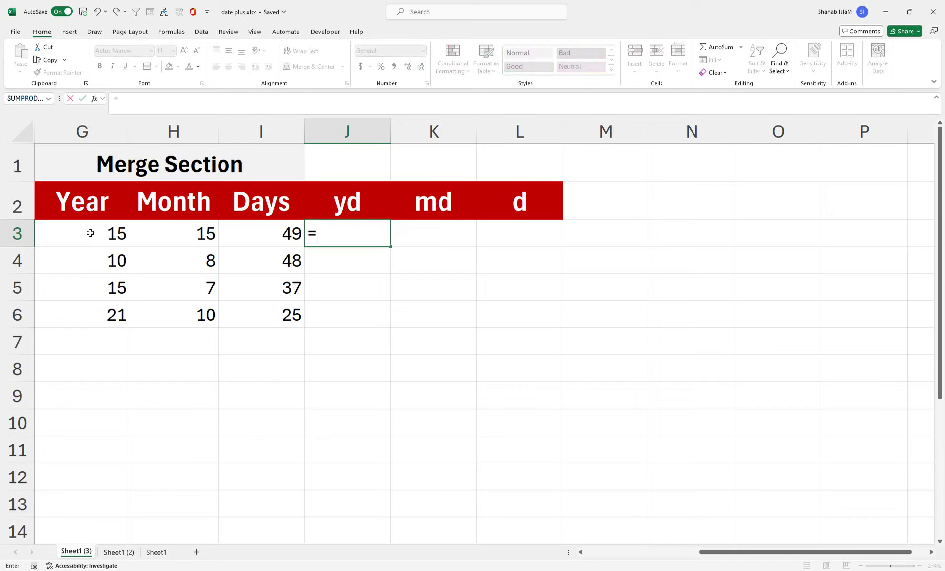
{"action": "left_click", "coordinate": [90, 233]}
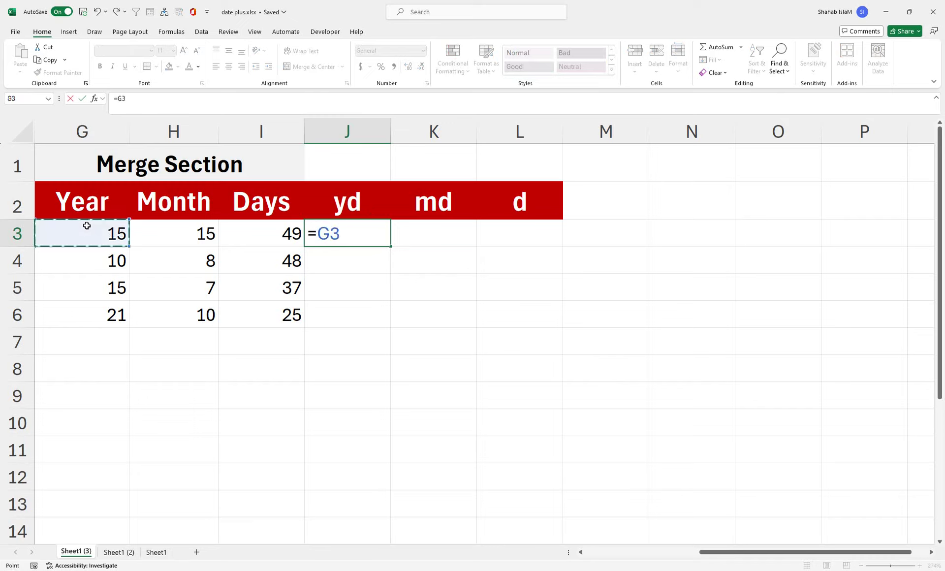
{"action": "type", "text": "*3"}
{"action": "type", "text": "65"}
{"action": "key", "text": "Return"}
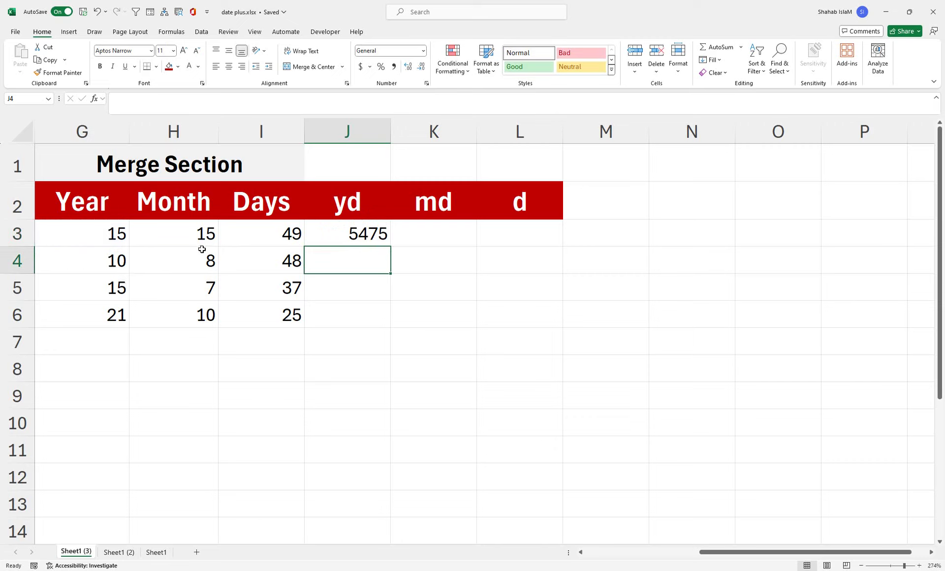
{"action": "left_click", "coordinate": [327, 234]}
{"action": "left_click", "coordinate": [108, 231]}
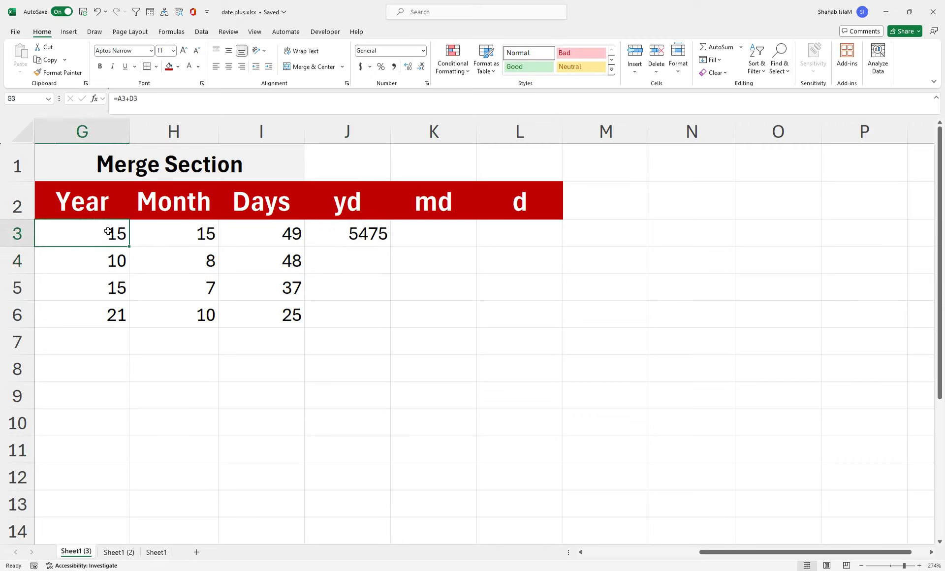
{"action": "double_click", "coordinate": [331, 237]}
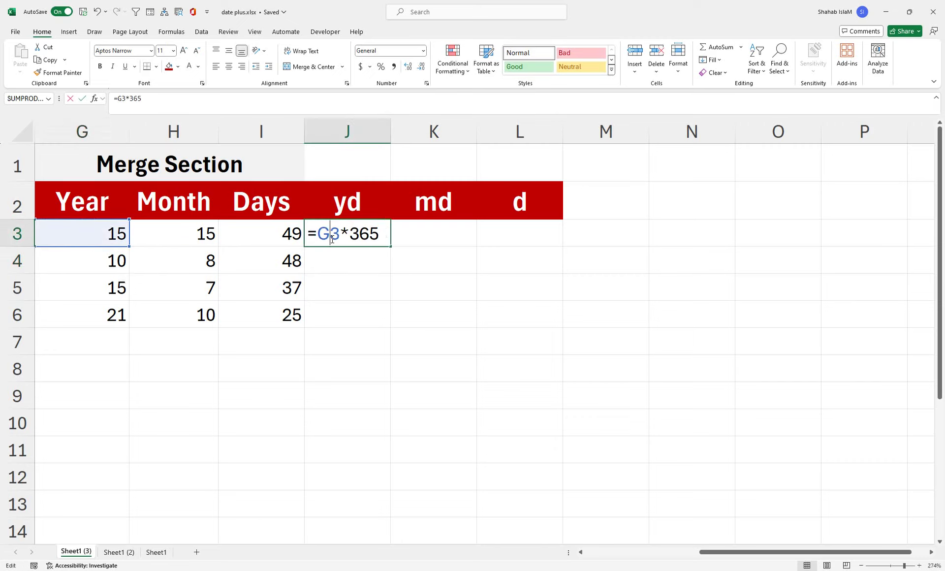
{"action": "key", "text": "Return"}
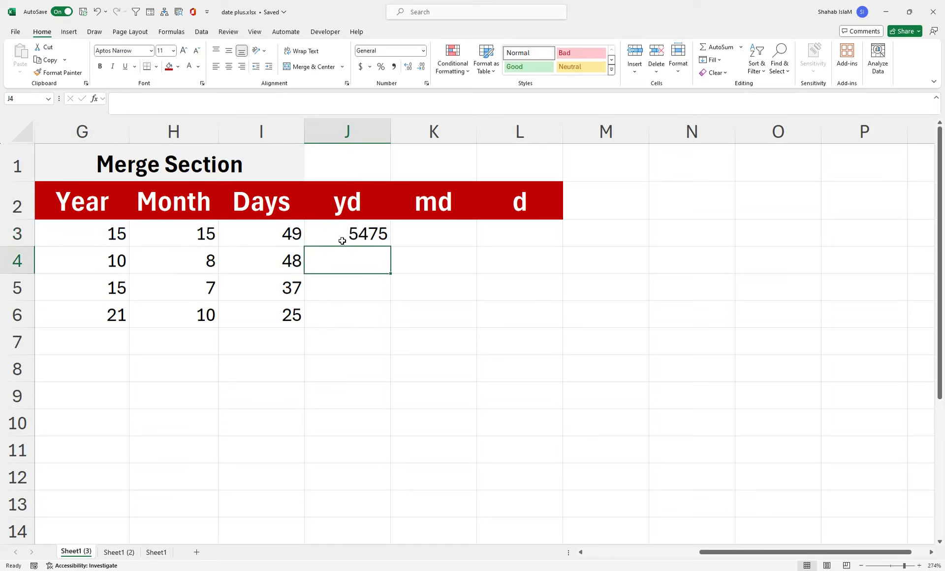
{"action": "left_click", "coordinate": [369, 231]}
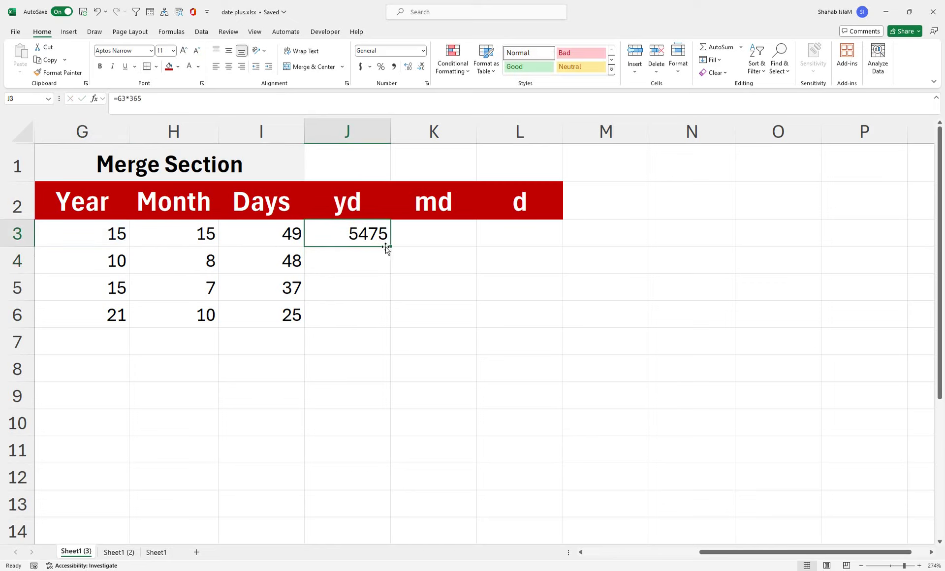
{"action": "left_click_drag", "start_coordinate": [390, 246], "coordinate": [386, 322]}
{"action": "left_click", "coordinate": [460, 233]}
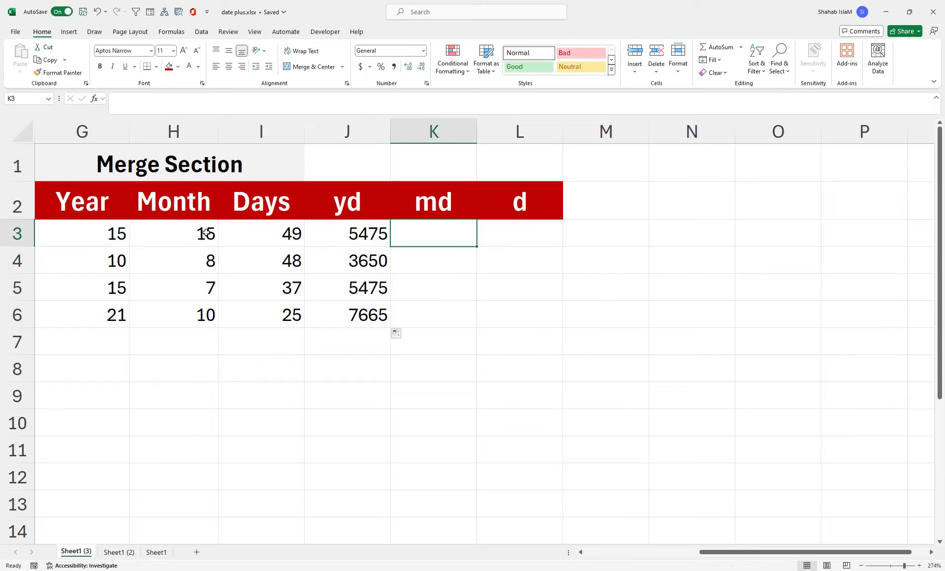
With K3:K6 selected, enter =H3*30 in K3, turning the Month total 15 into 450
{"action": "key", "text": "shift+Down"}
{"action": "key", "text": "shift+Down"}
{"action": "key", "text": "shift+Down"}
{"action": "type", "text": "="}
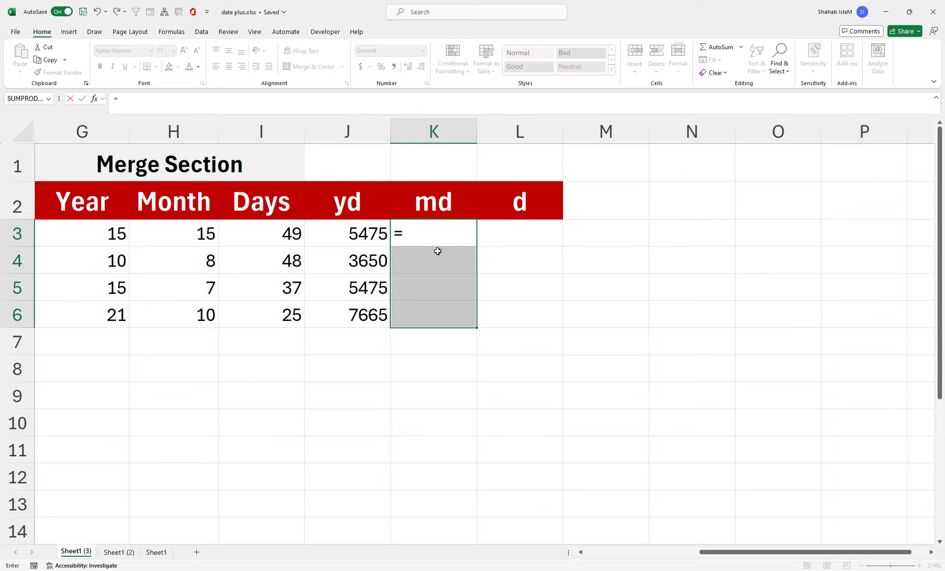
{"action": "left_click", "coordinate": [188, 234]}
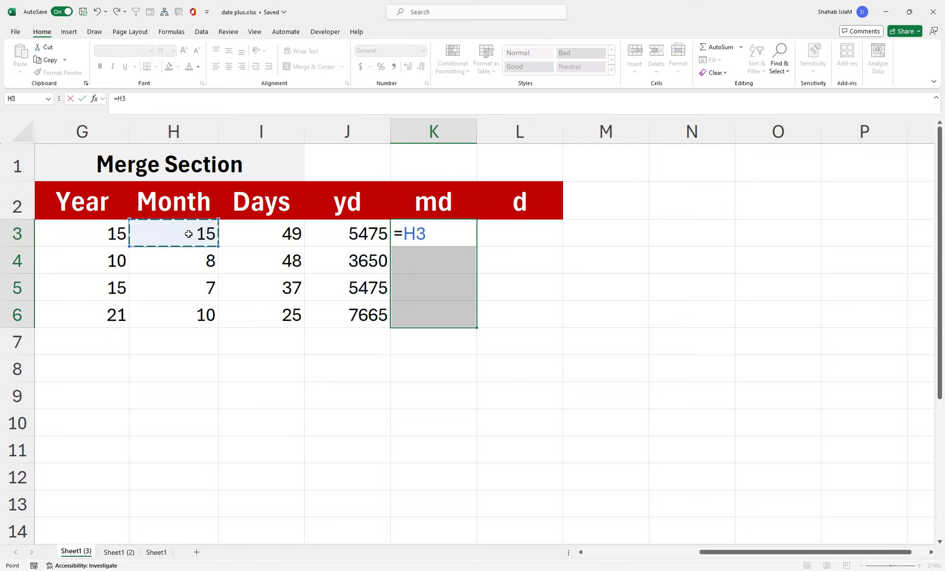
{"action": "type", "text": "*3"}
{"action": "type", "text": "0"}
{"action": "key", "text": "Return"}
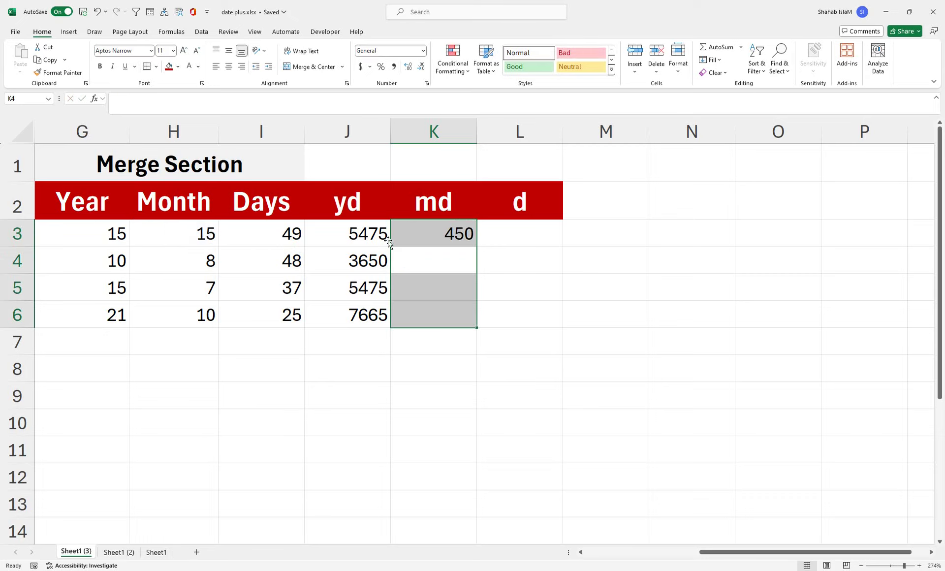